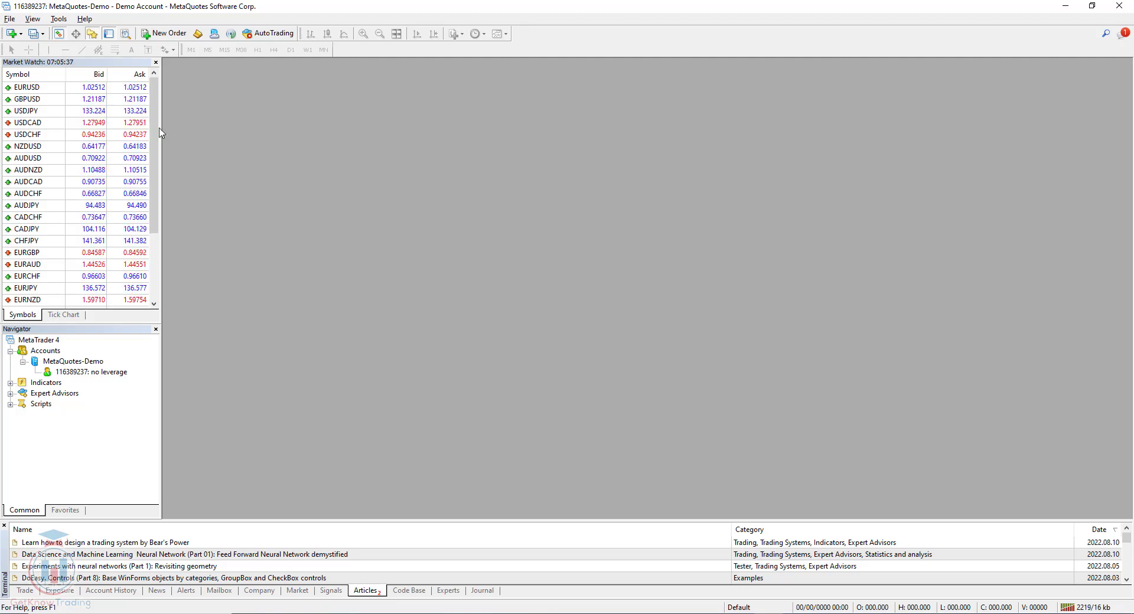
- Open the File menu in MetaTrader 4 while on the MetaQuotes-Demo account
click(9, 19)
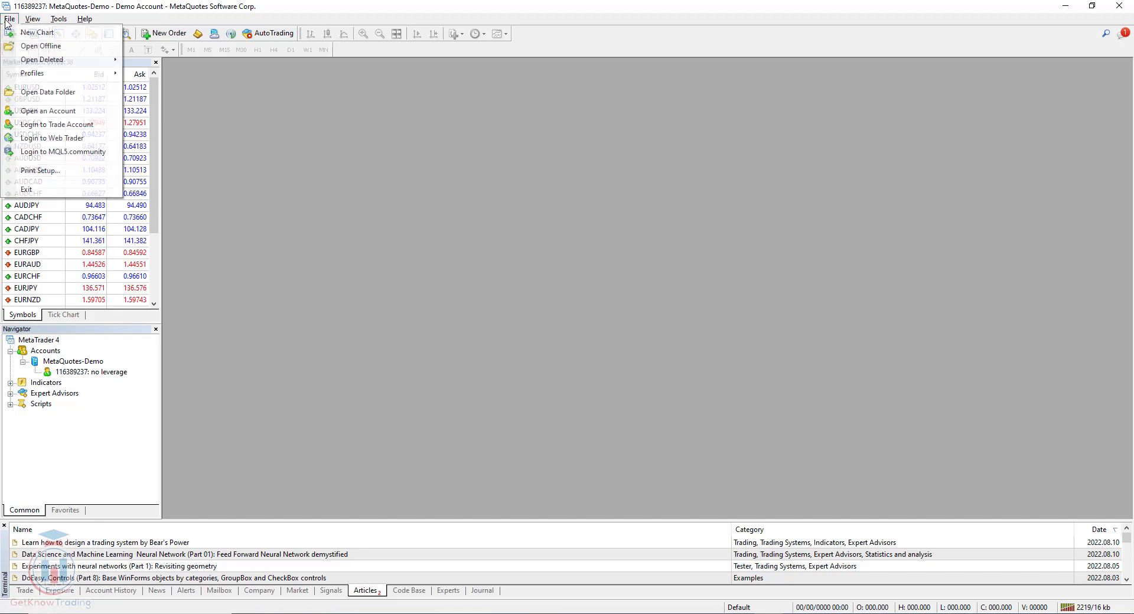
- Start the Open an Account wizard and reposition its window
click(59, 111)
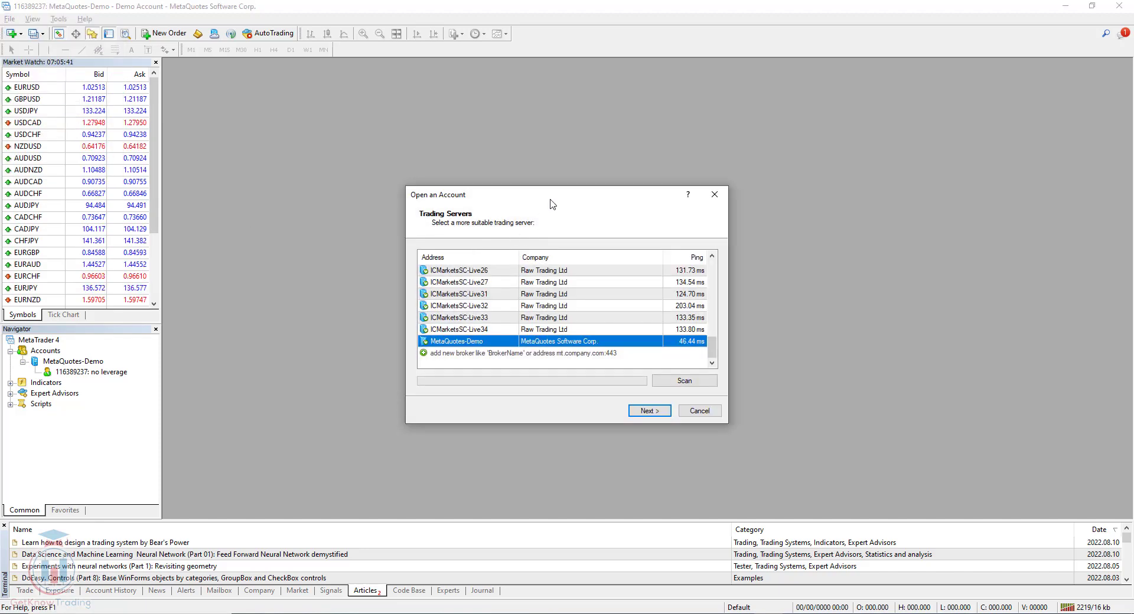
drag(550, 200, 490, 149)
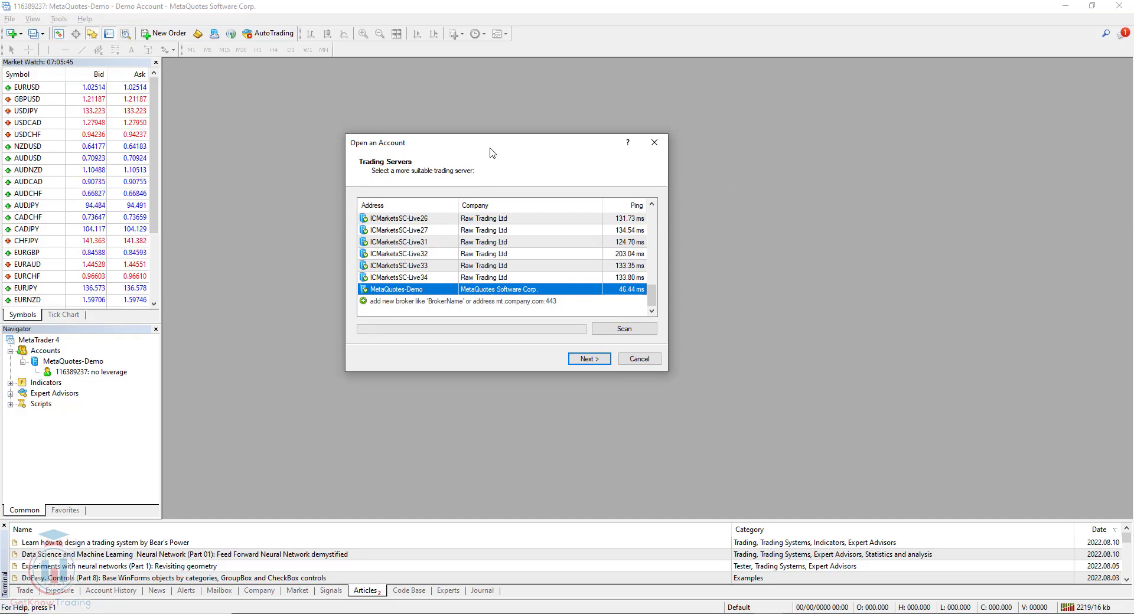
drag(490, 152, 491, 149)
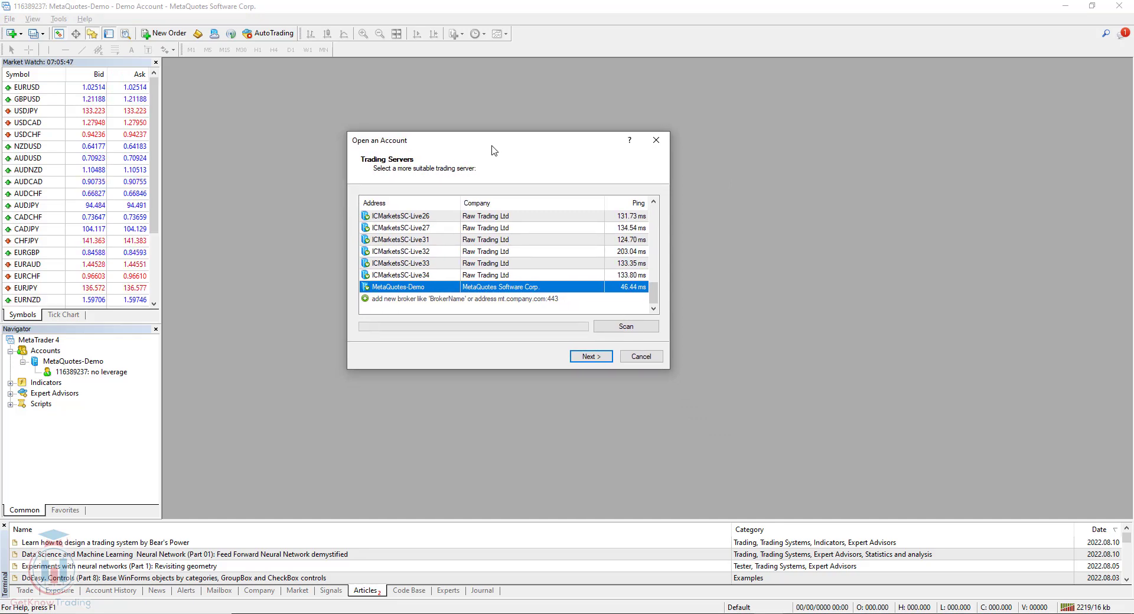
click(440, 274)
scroll(440, 274, up, 10)
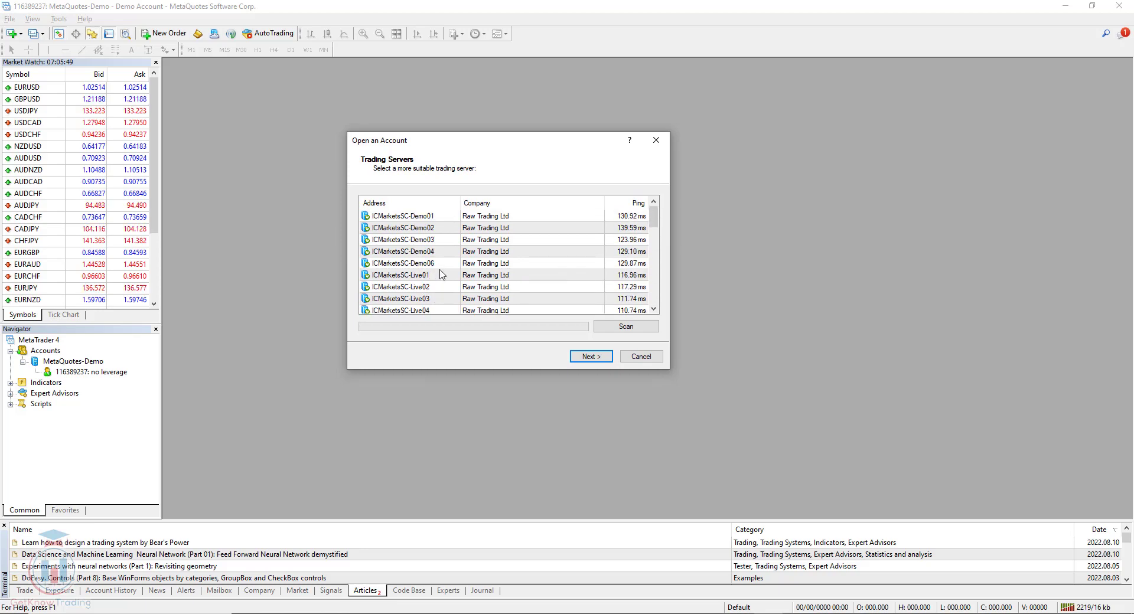
scroll(440, 275, down, 10)
- Scan for servers matching 'Metaquo' and select MetaQuotes-Demo
click(420, 299)
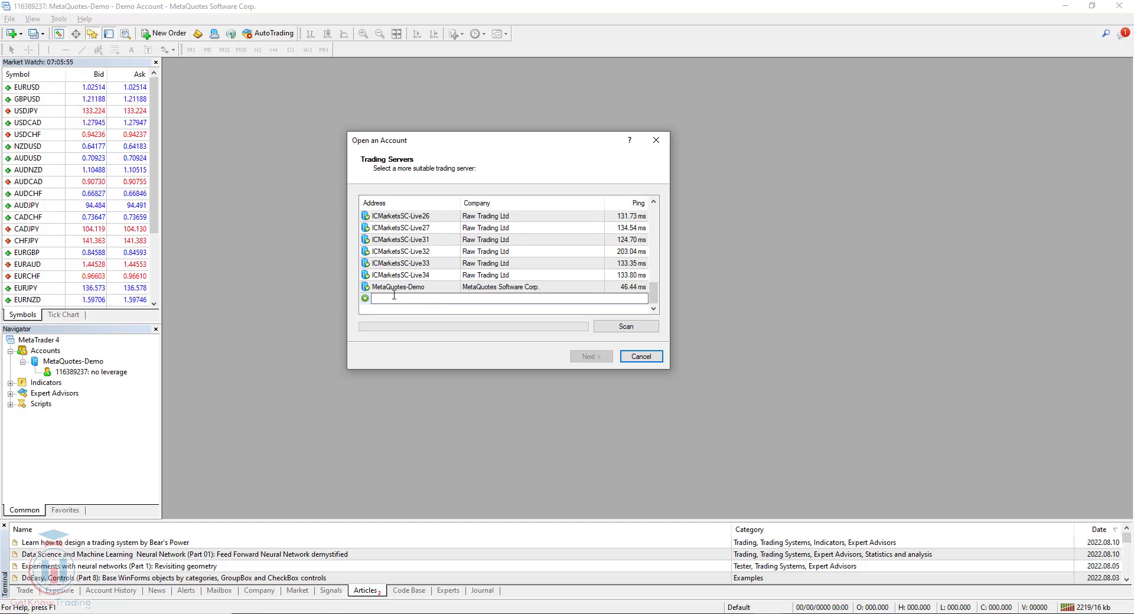
text(Metaquote)
click(622, 329)
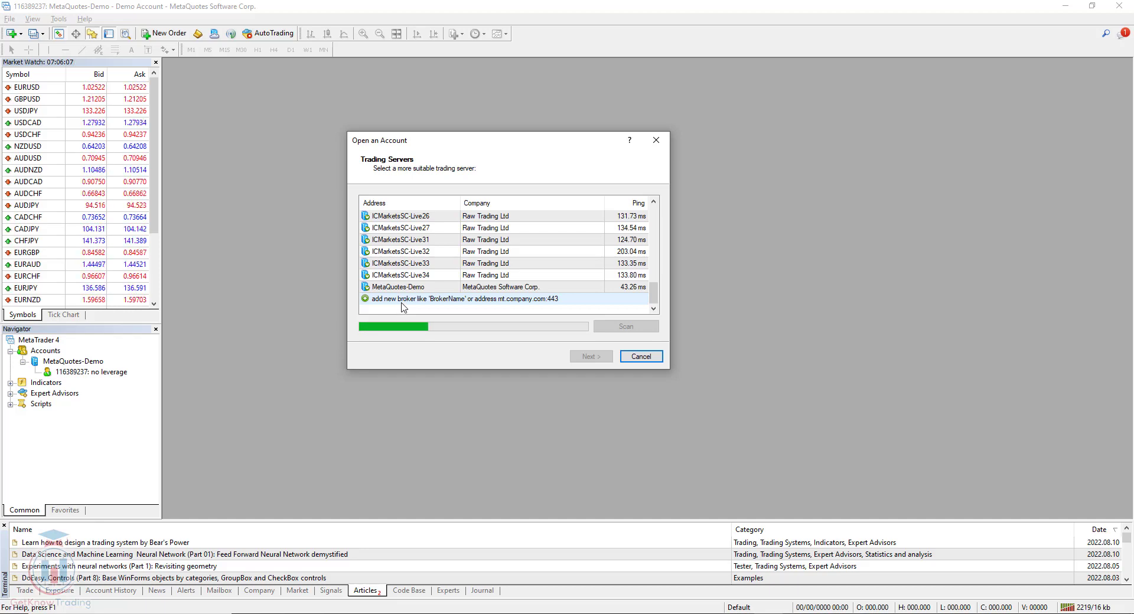
mouse_move(653, 292)
mouse_down()
mouse_move(655, 216)
mouse_move(653, 295)
mouse_up()
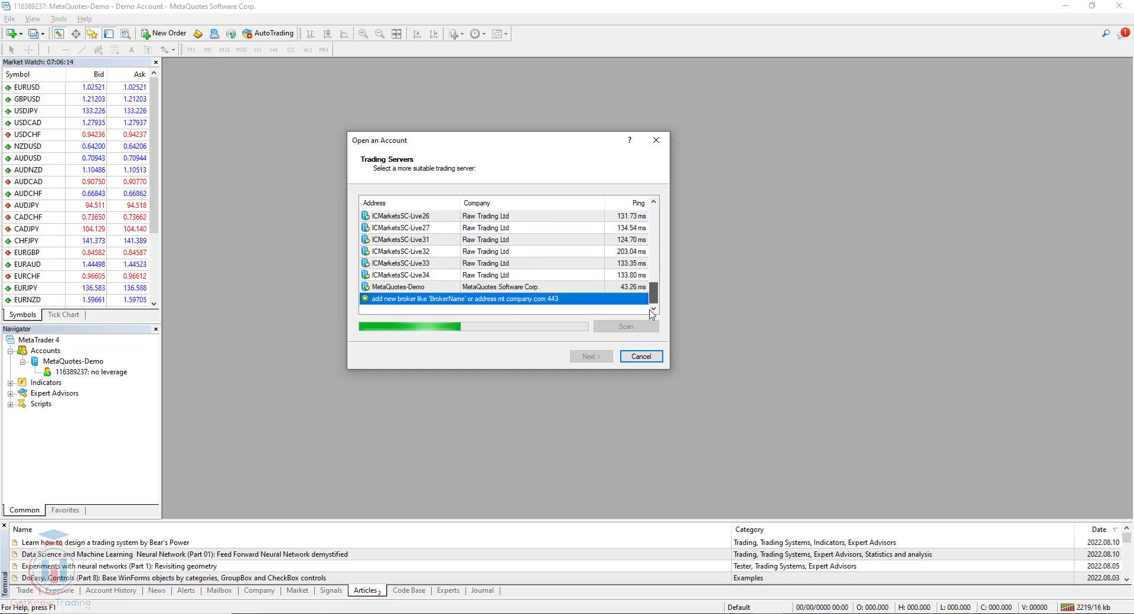
click(405, 288)
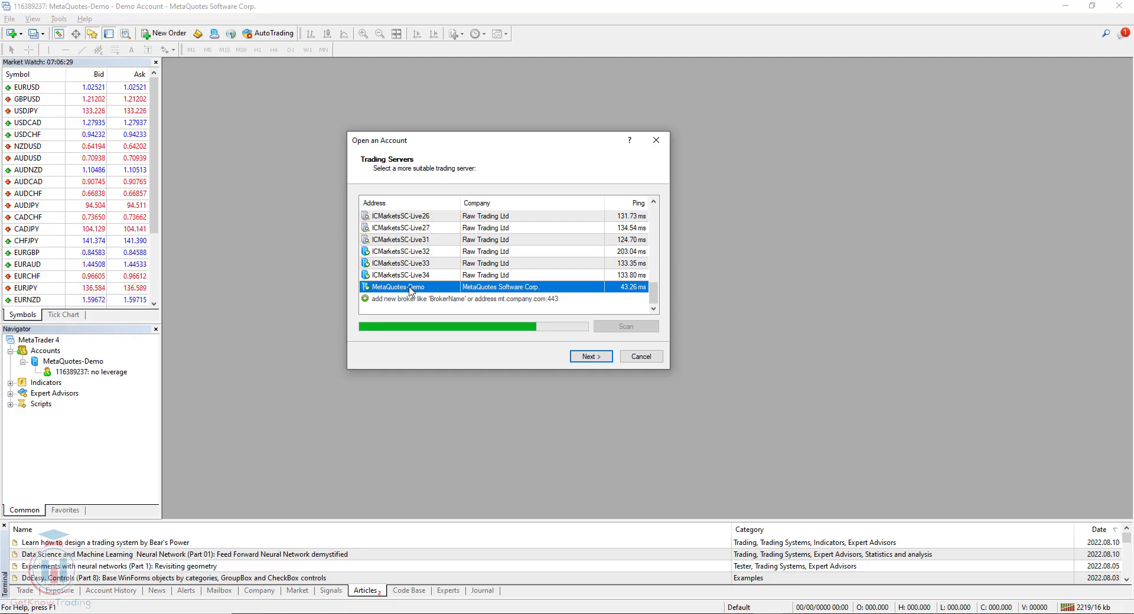
- Choose a new demo account and check its 100000 deposit amount
click(590, 357)
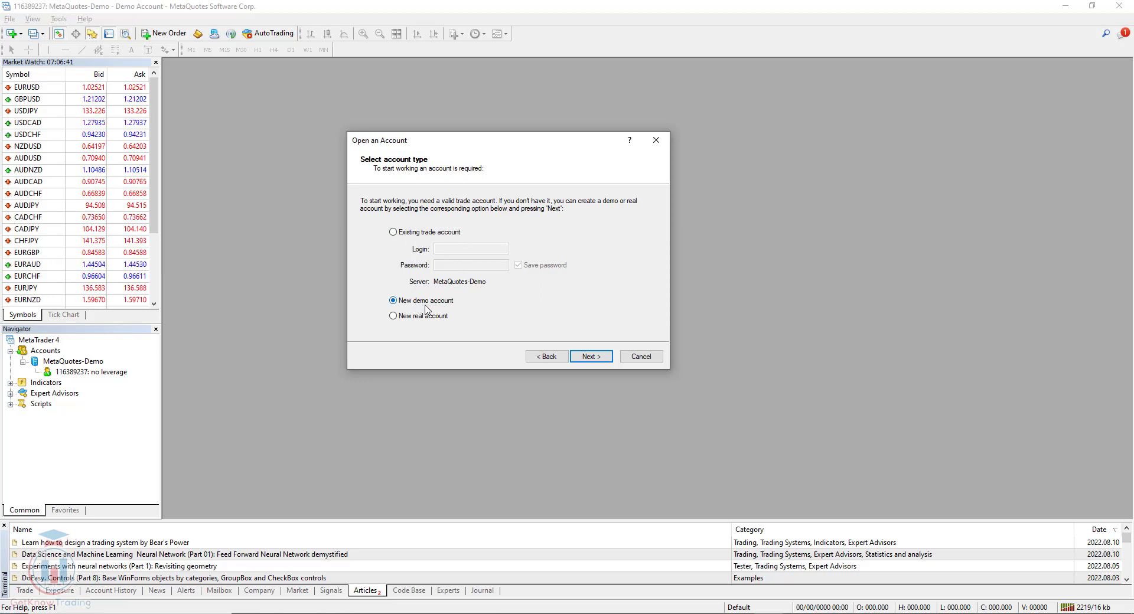
click(590, 357)
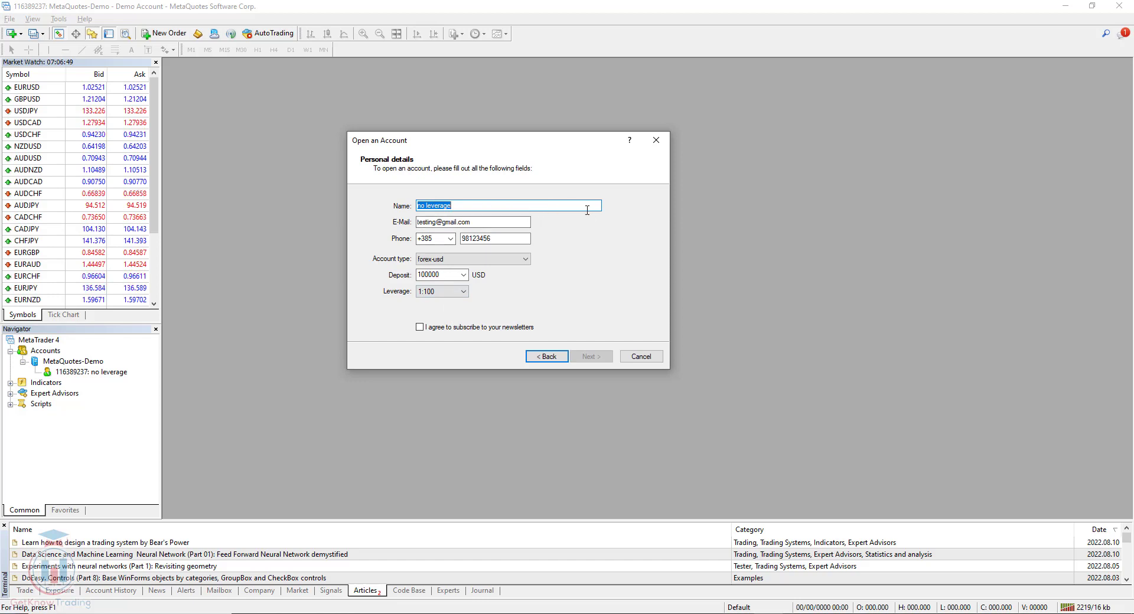
click(440, 276)
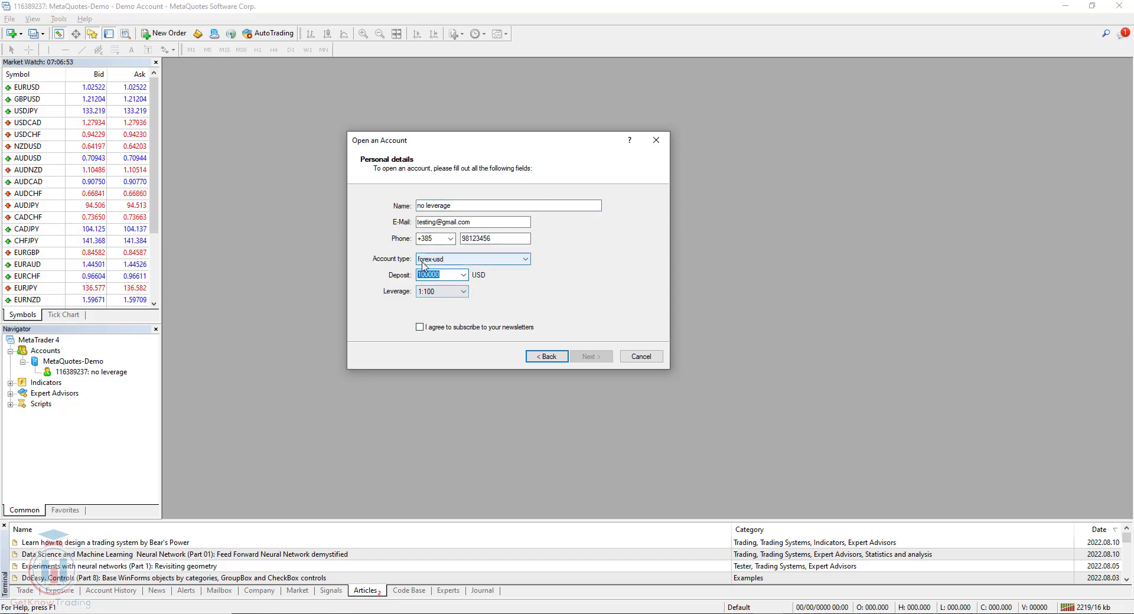
- Review the e-mail, phone and name fields, accept the newsletter, and submit the registration
click(481, 222)
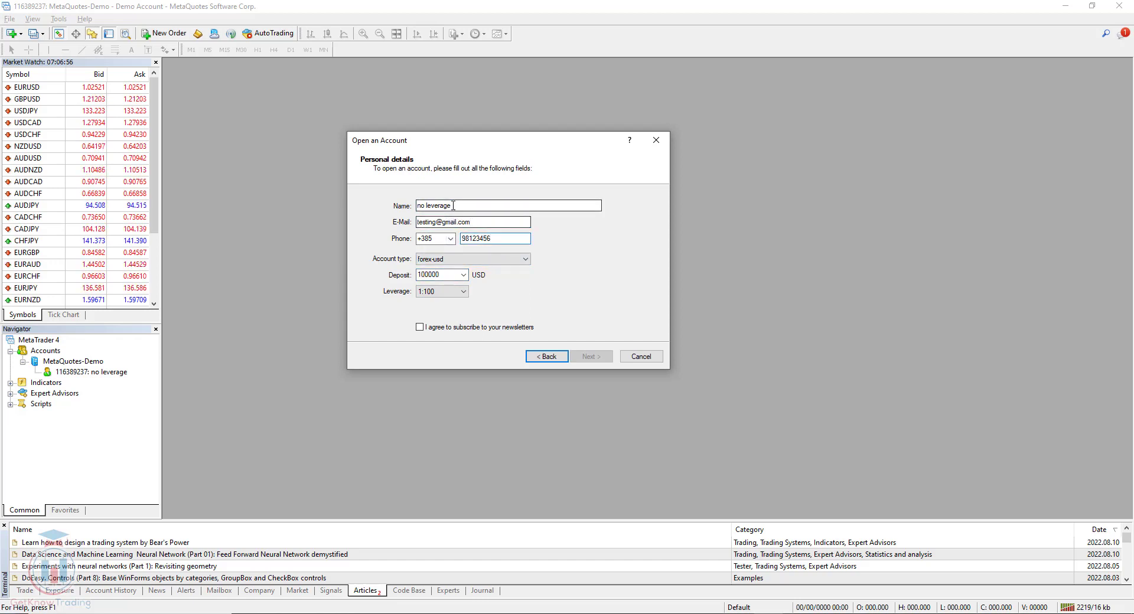
click(478, 239)
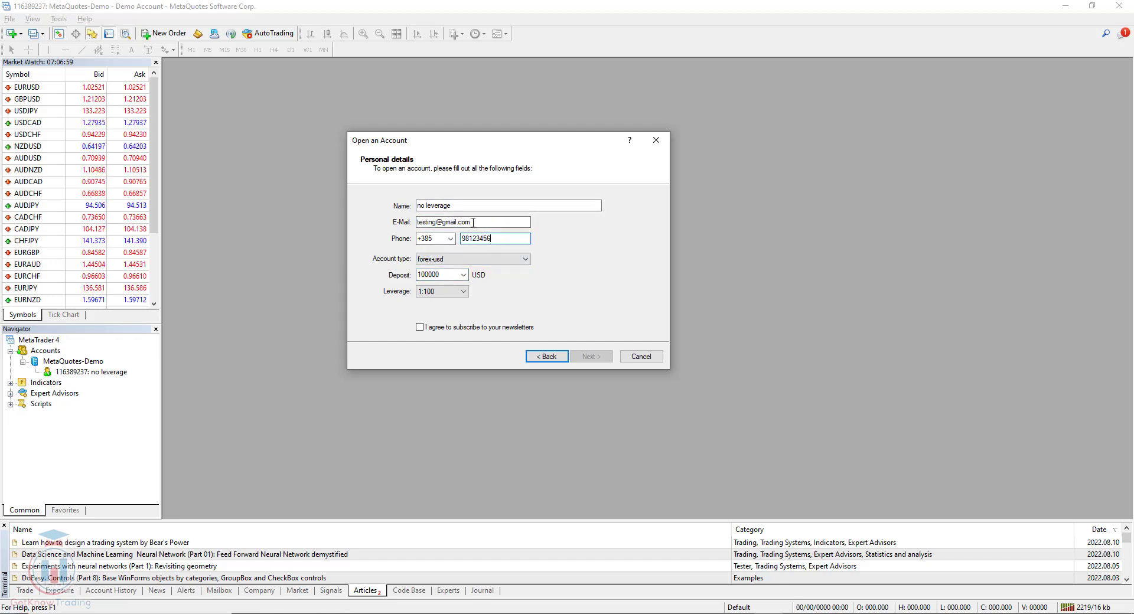
click(465, 207)
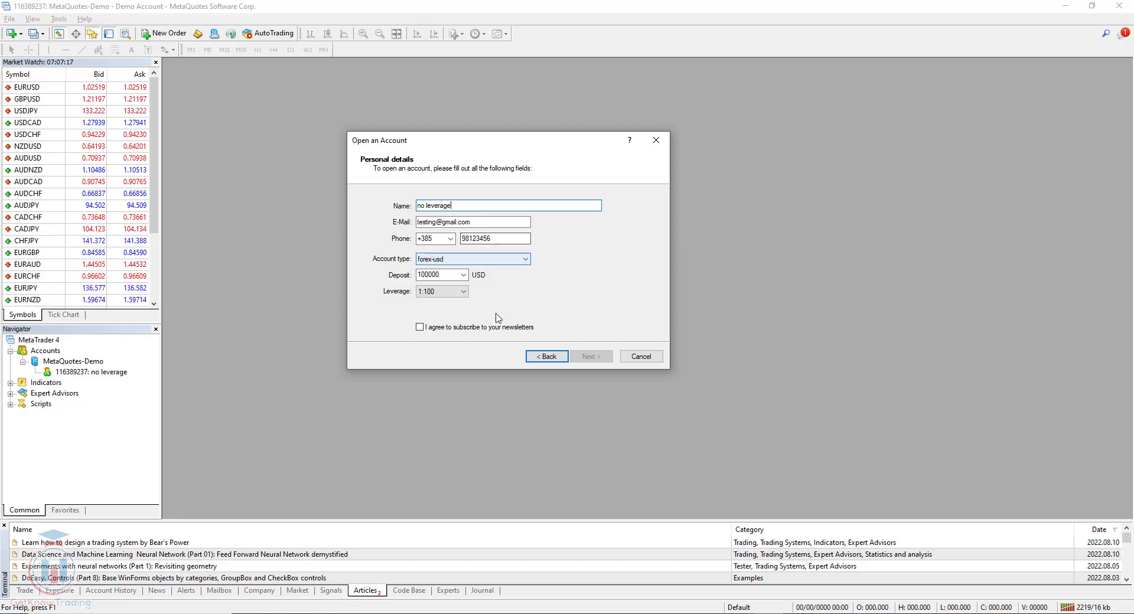
click(419, 329)
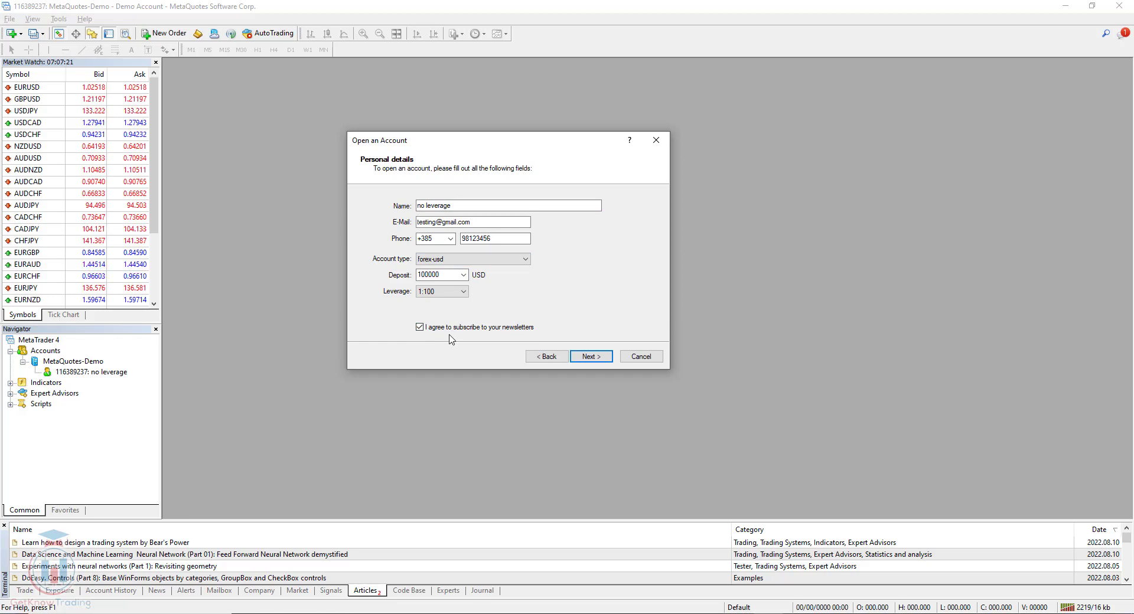
click(591, 357)
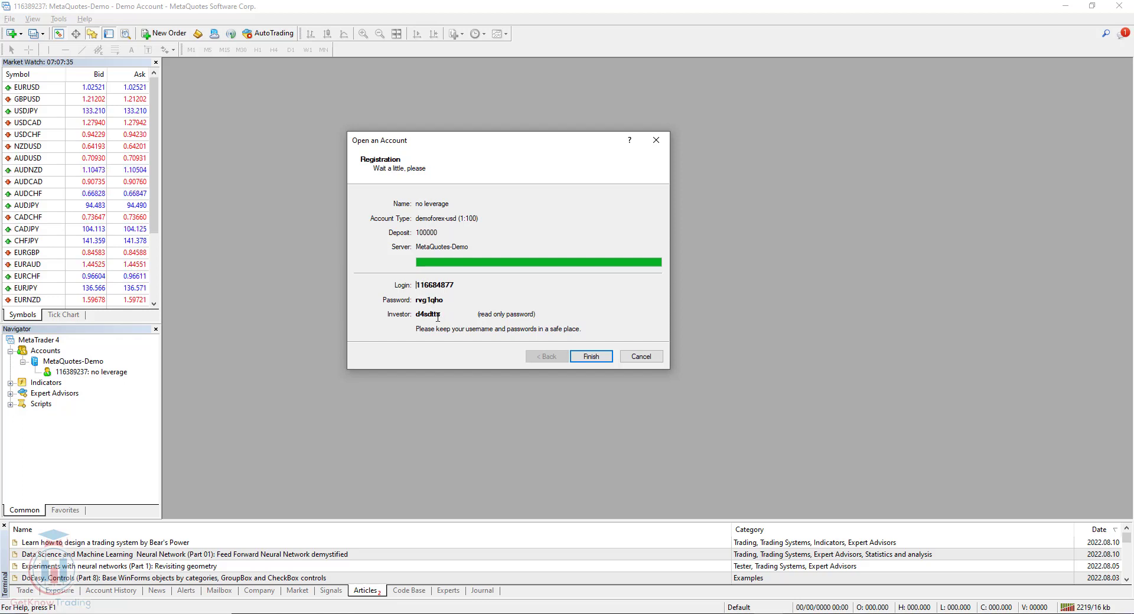
- Finish registration, select the new demo account, and open a maximized EURUSD H1 chart
click(590, 357)
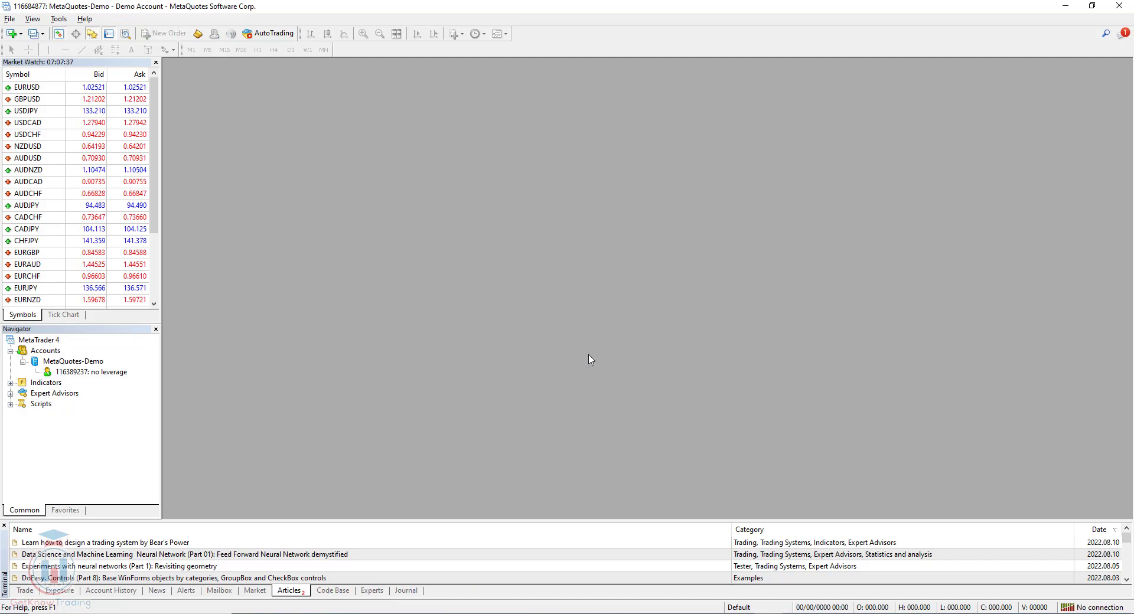
click(108, 385)
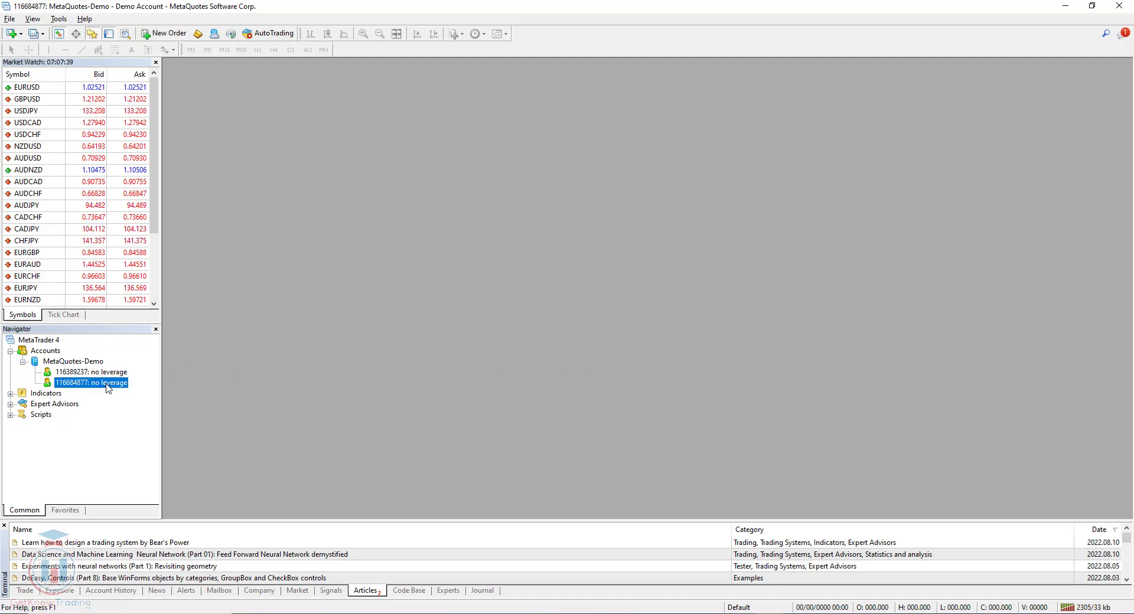
drag(35, 89, 376, 158)
click(943, 69)
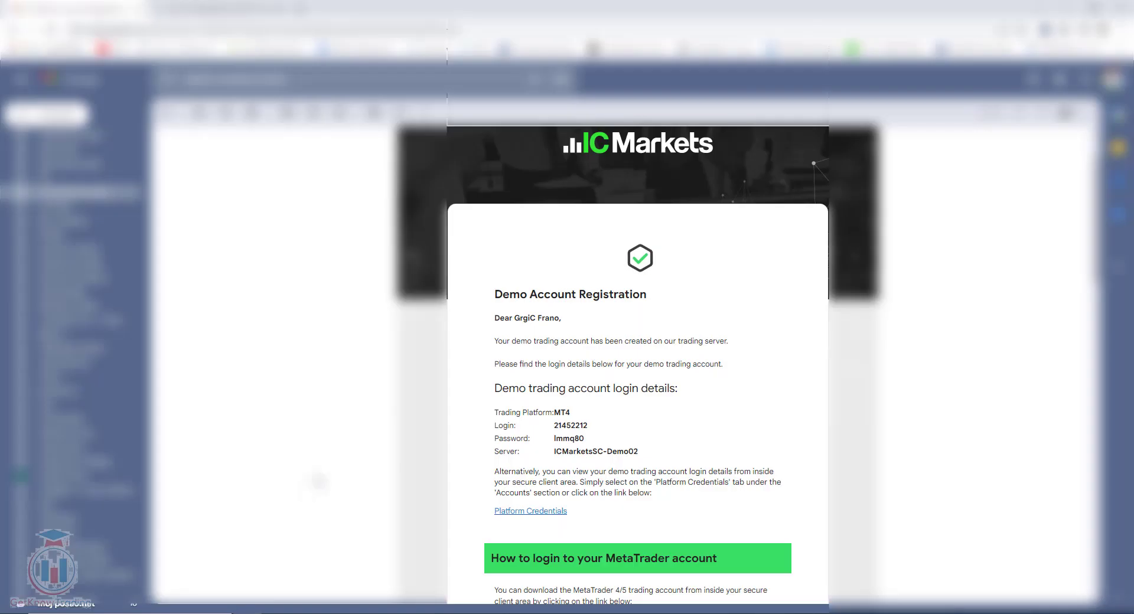
scroll(342, 397, down, 3)
scroll(342, 396, up, 1)
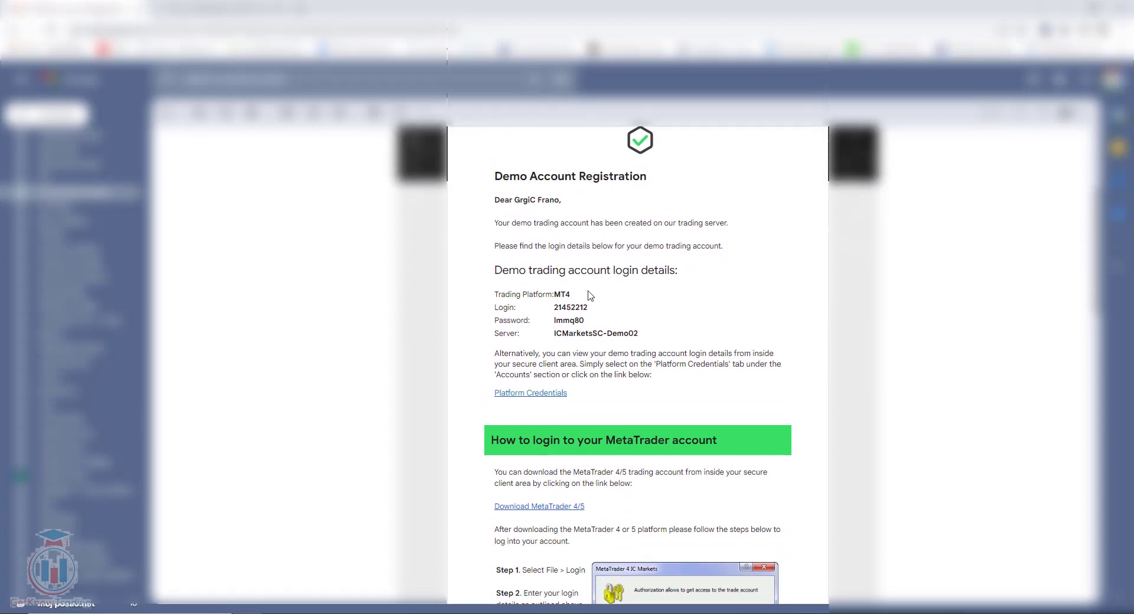
drag(505, 294, 573, 299)
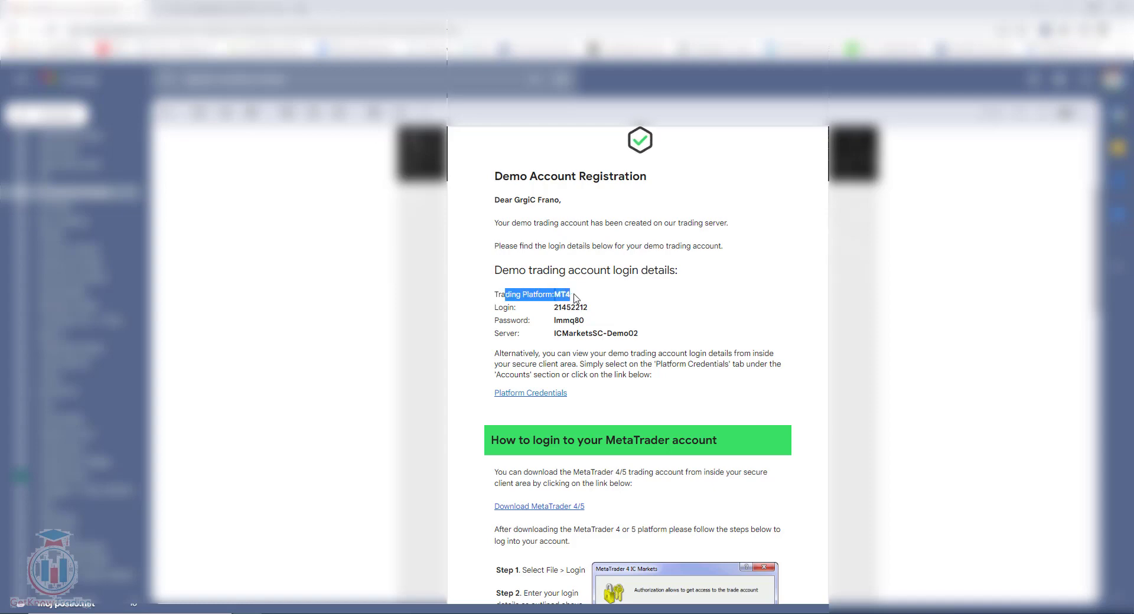
click(528, 310)
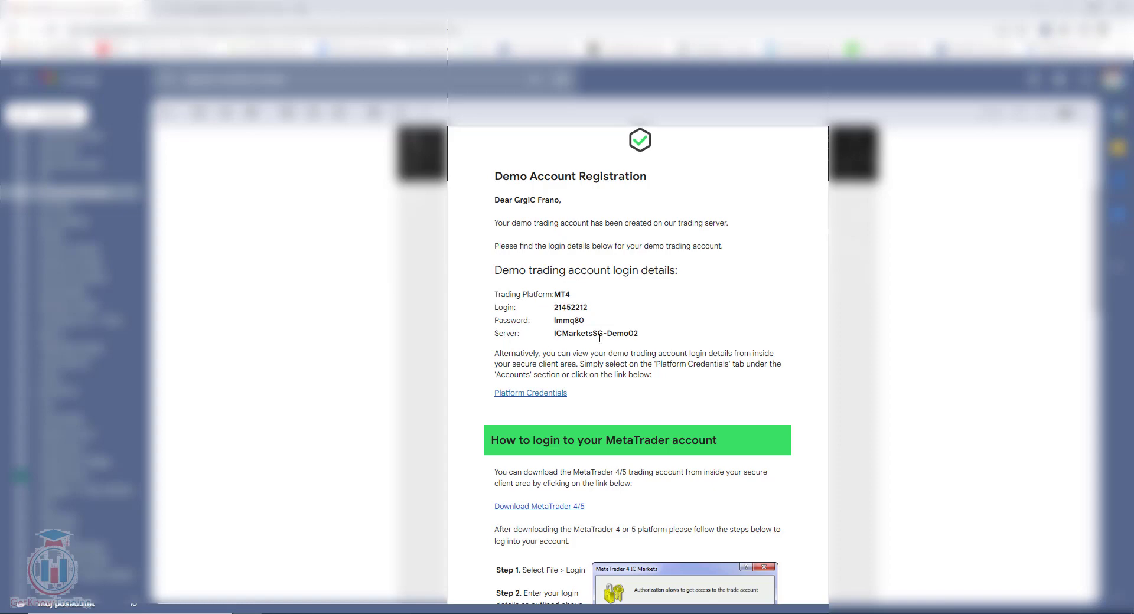
drag(639, 334, 552, 335)
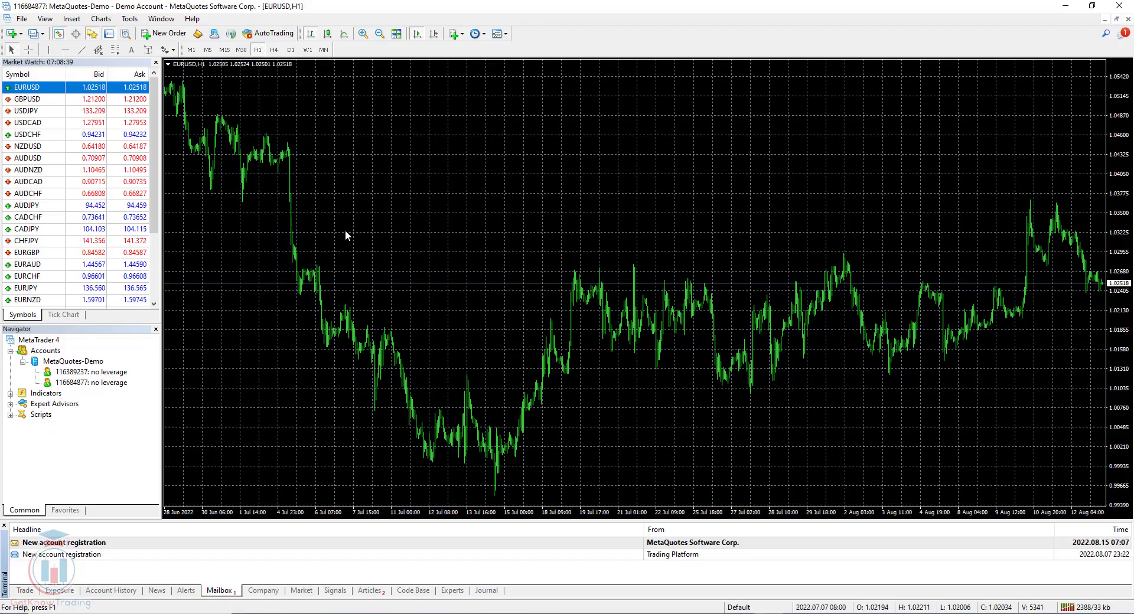
- Start another account wizard and paste ICMarketsSC-Demo02 as a new broker server
click(21, 18)
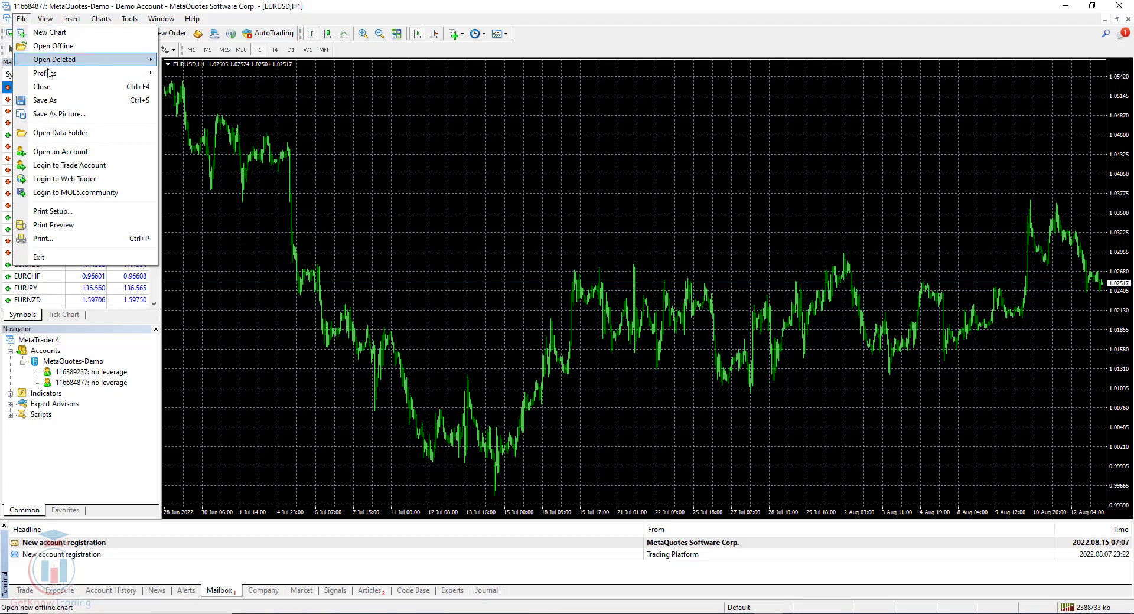
click(60, 151)
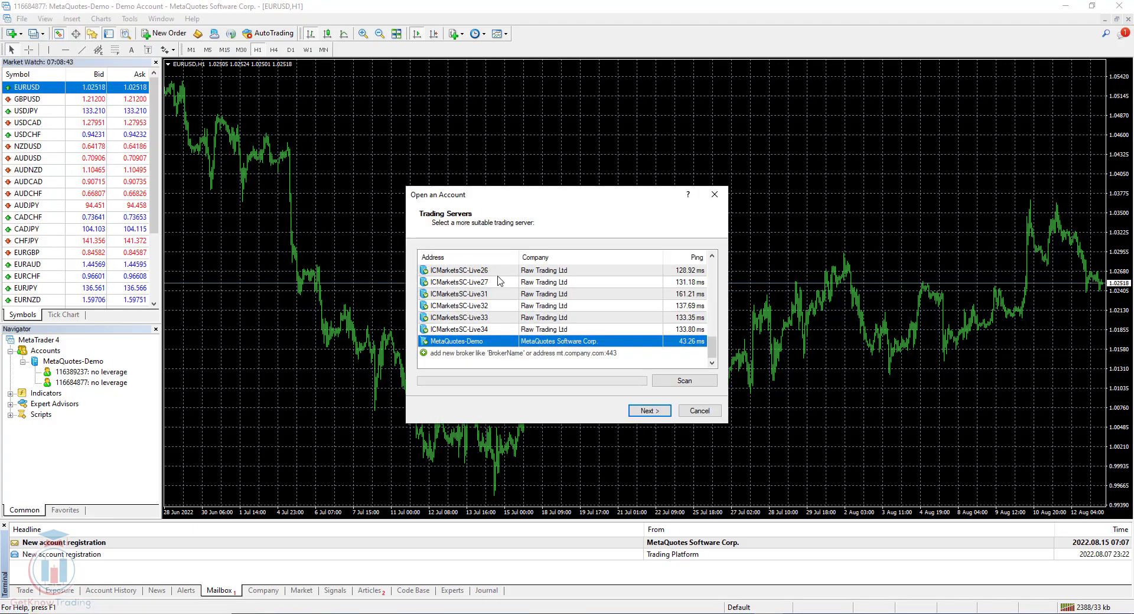
click(506, 353)
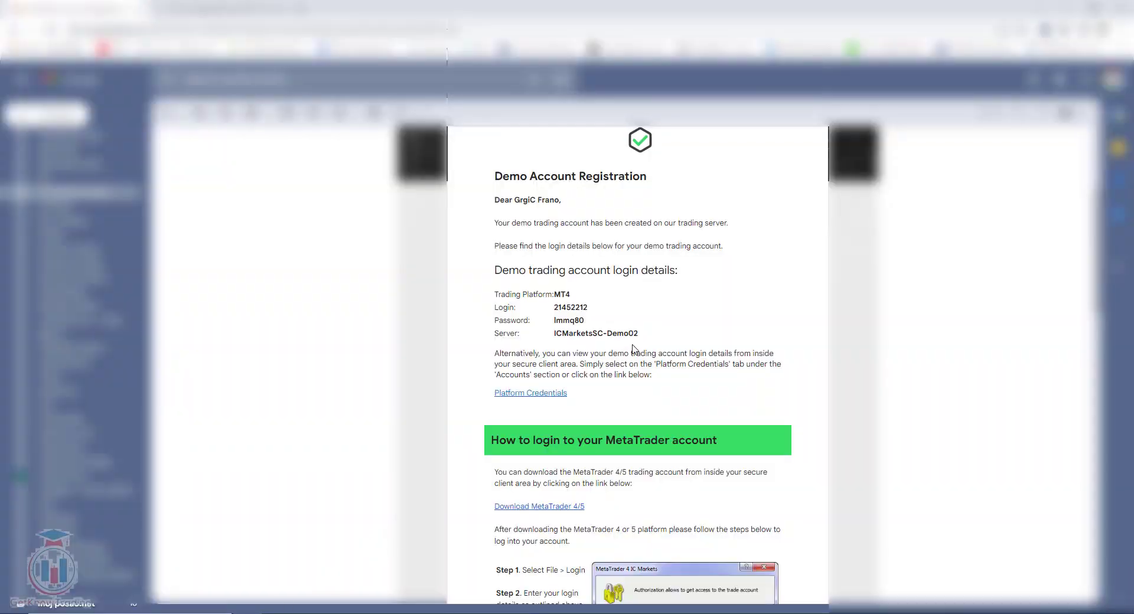
drag(639, 334, 554, 335)
key(ctrl+c)
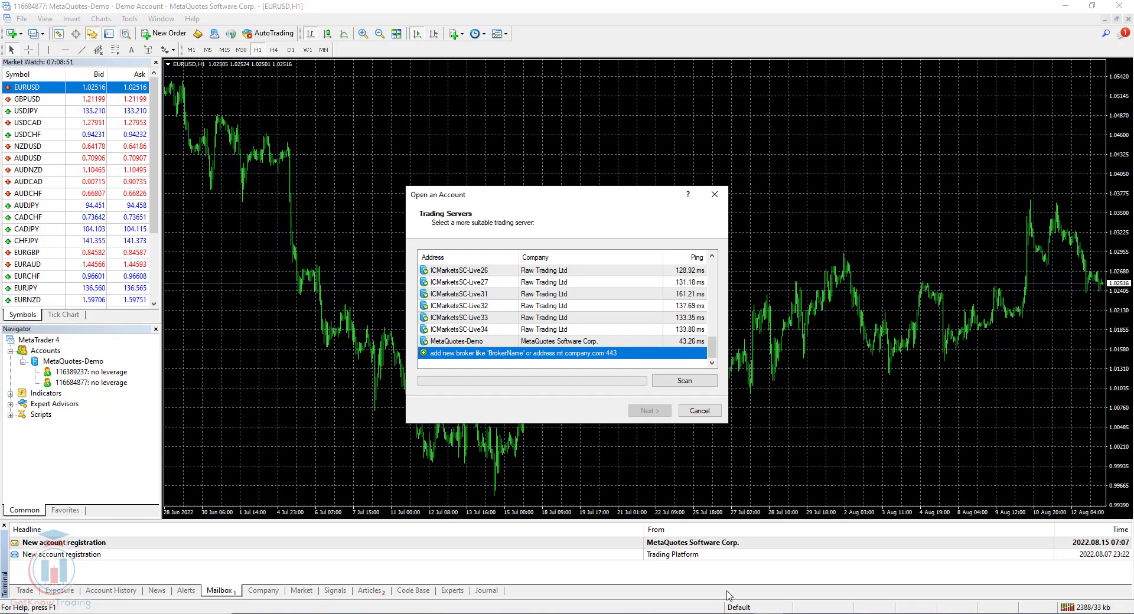
click(471, 355)
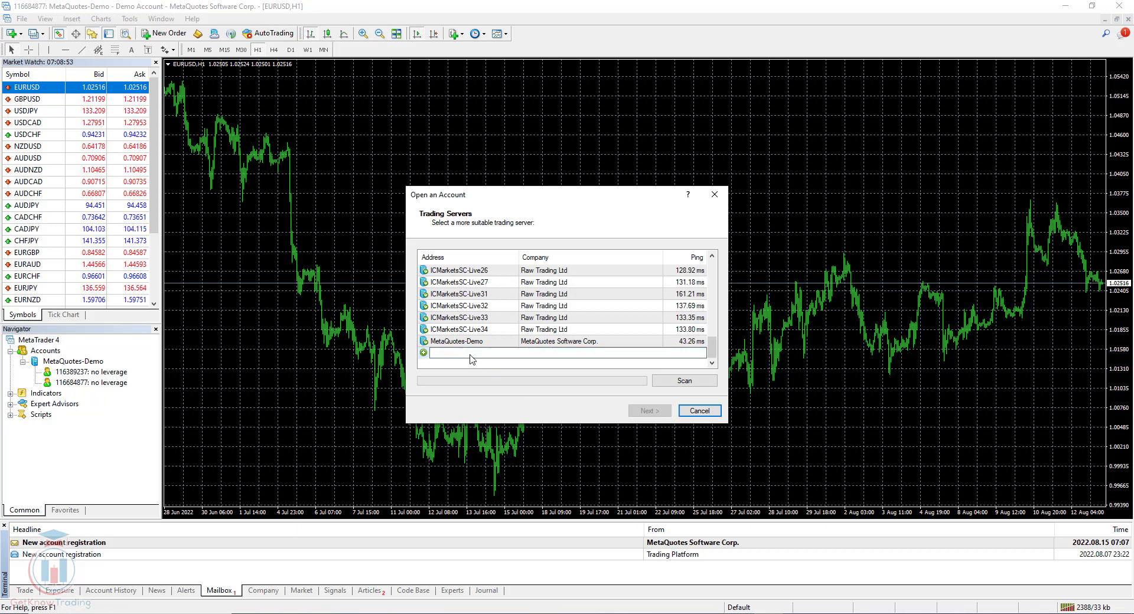
key(ctrl+v)
- Scan for and select the ICMarketsSC-Demo02 server, then continue past server selection
click(670, 383)
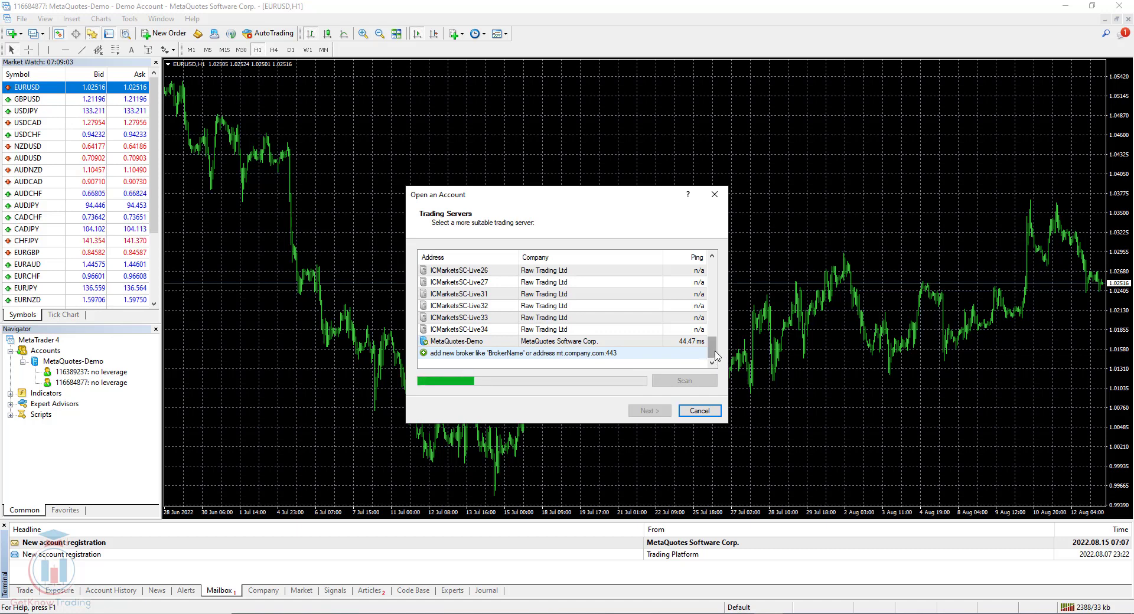
drag(715, 354, 723, 270)
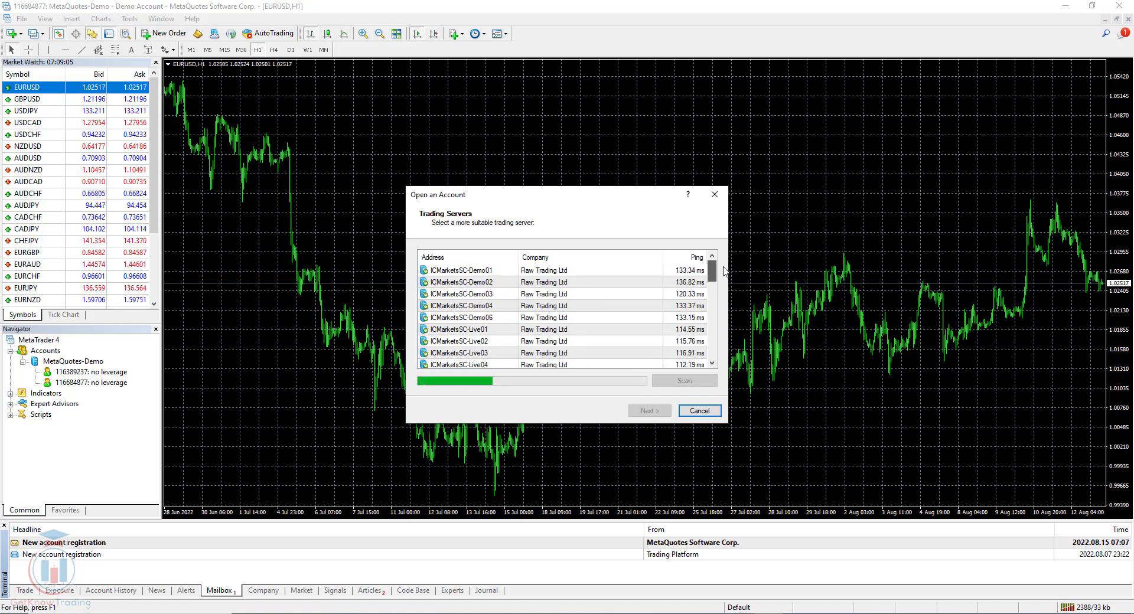
click(454, 282)
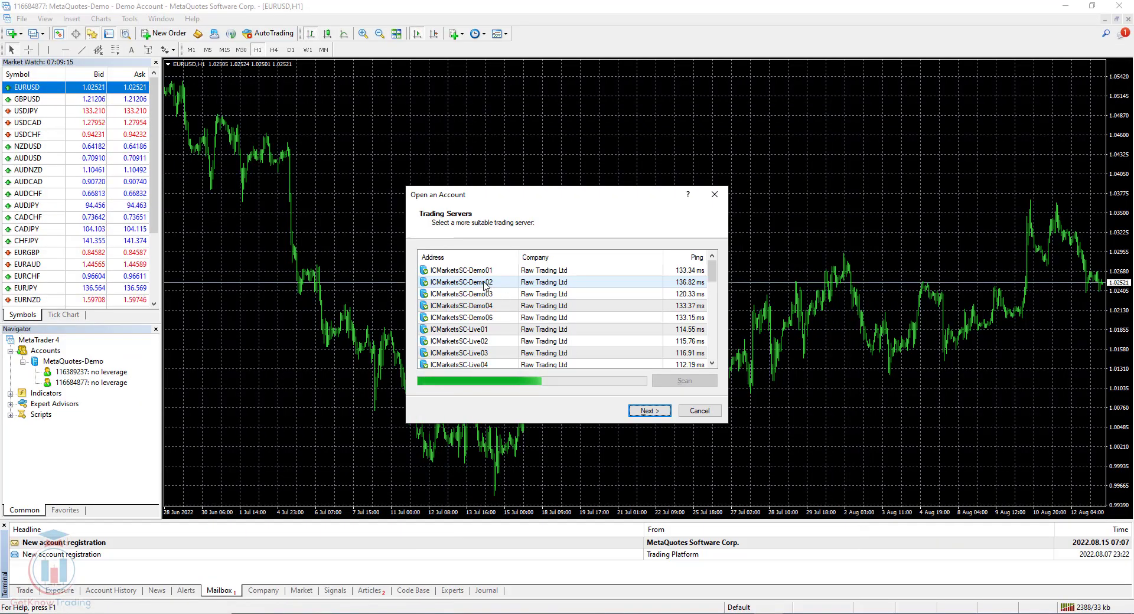
click(484, 286)
click(656, 411)
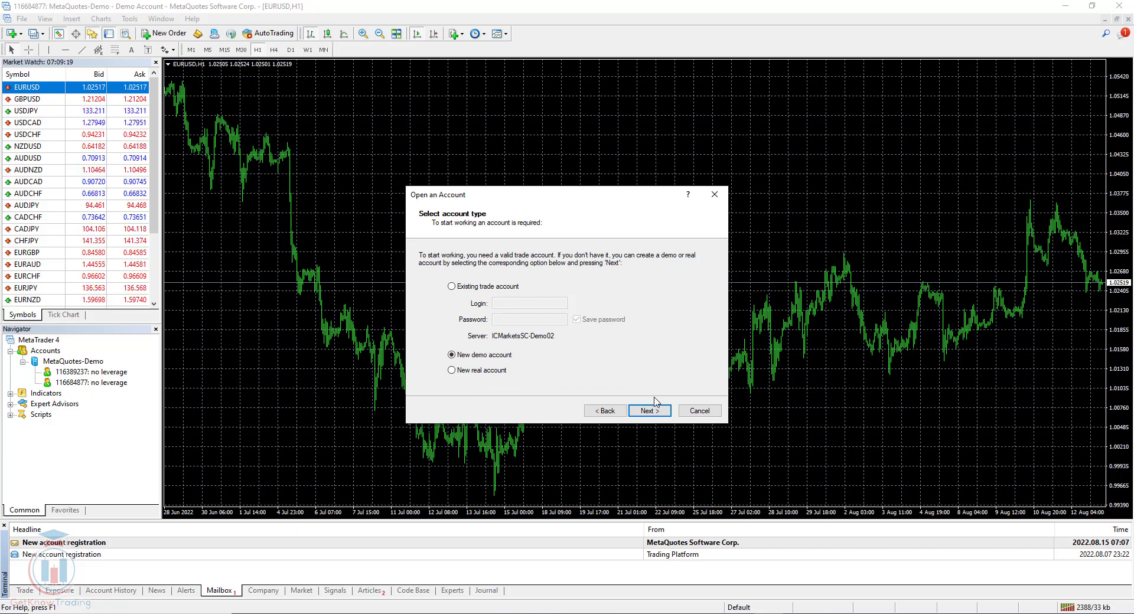
- Choose existing trade account, paste the login and password from the registration email, and finish
click(453, 286)
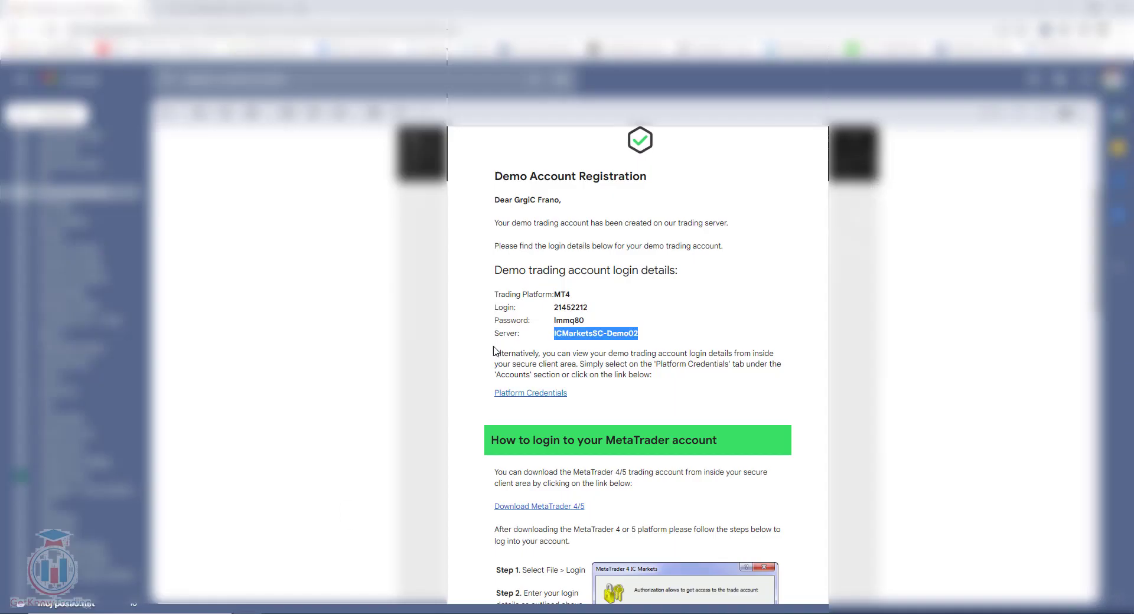
double_click(570, 307)
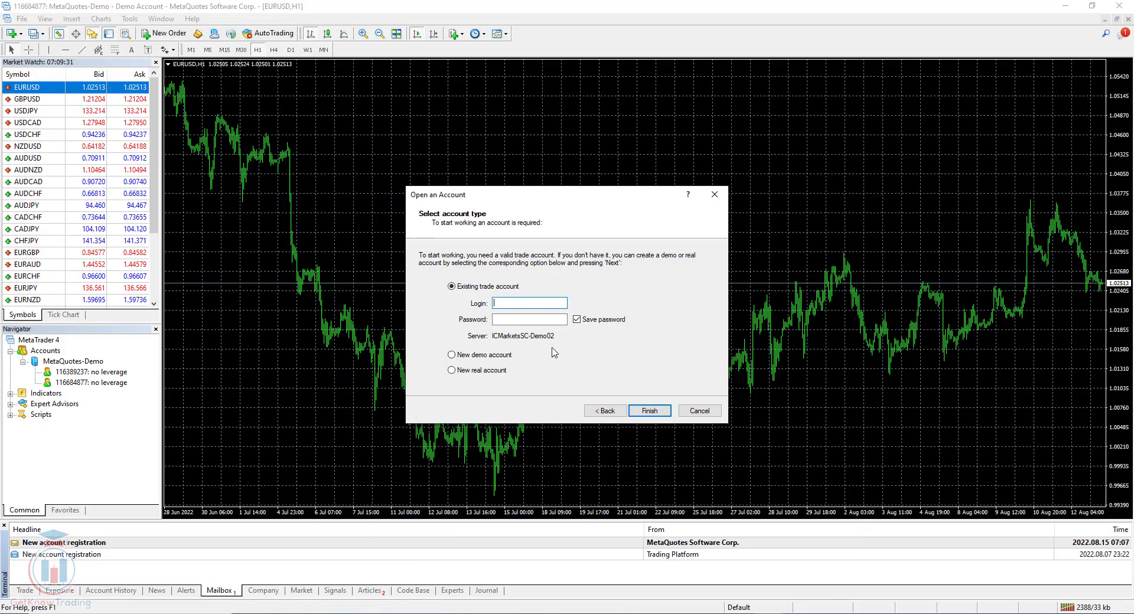
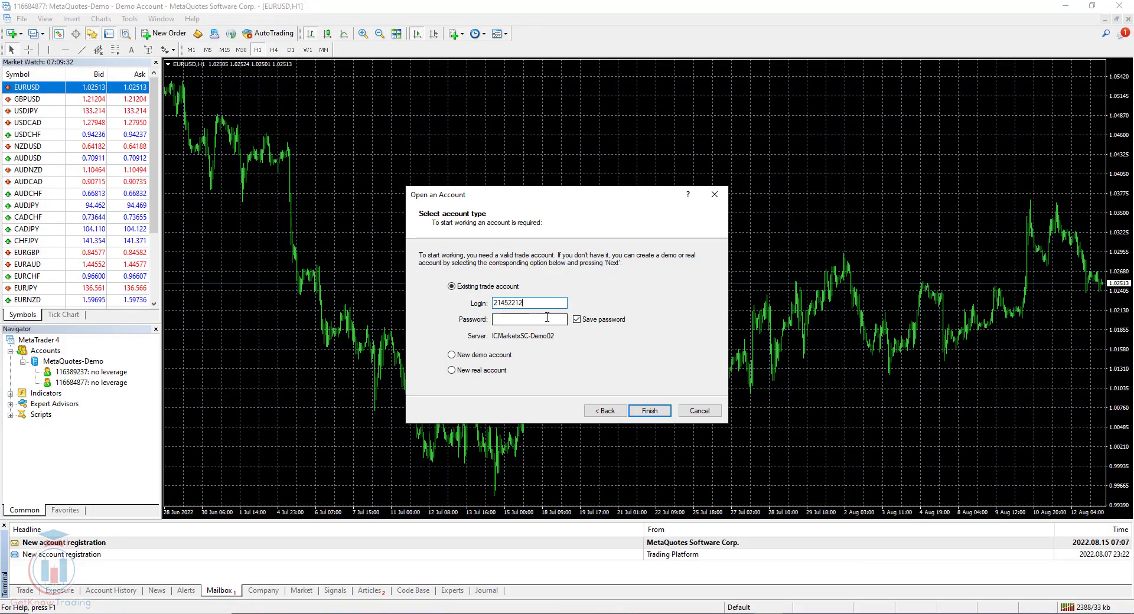
click(541, 319)
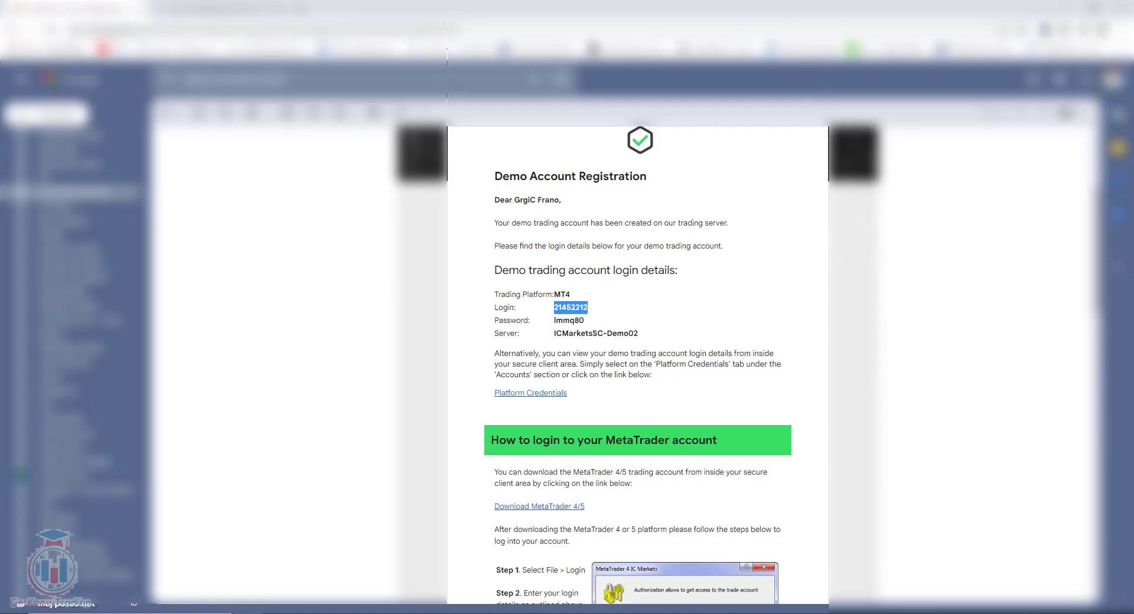
double_click(569, 320)
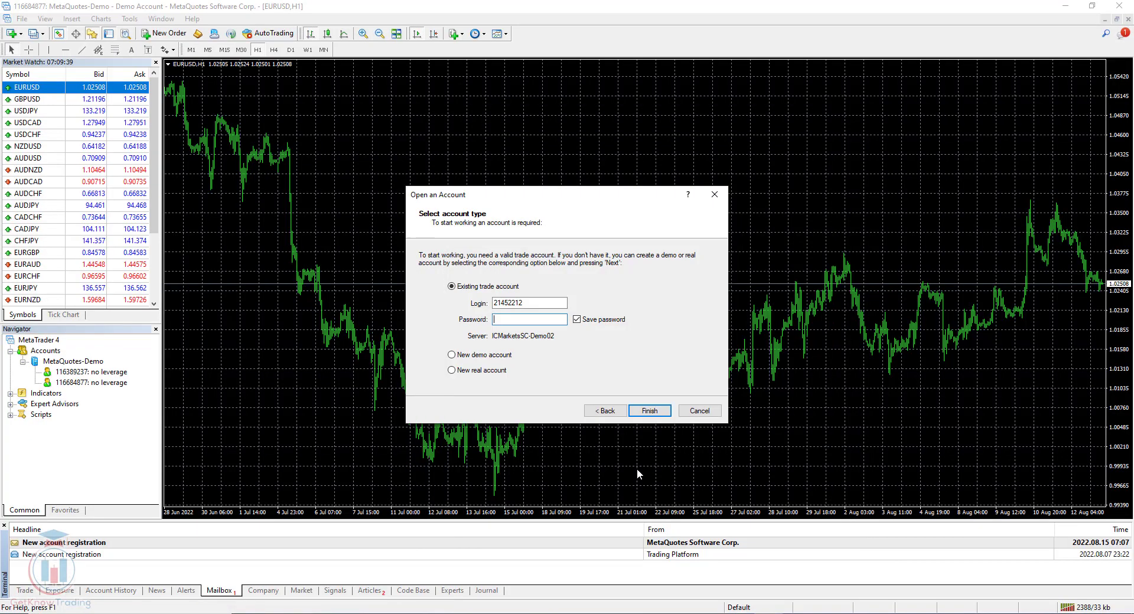
key(ctrl+v)
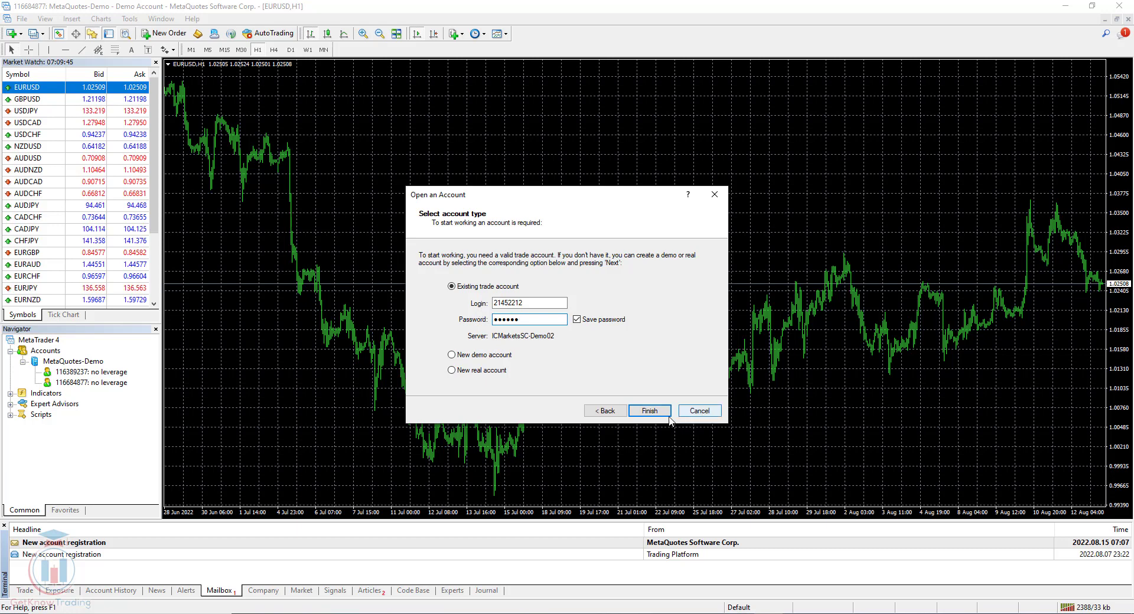
click(648, 412)
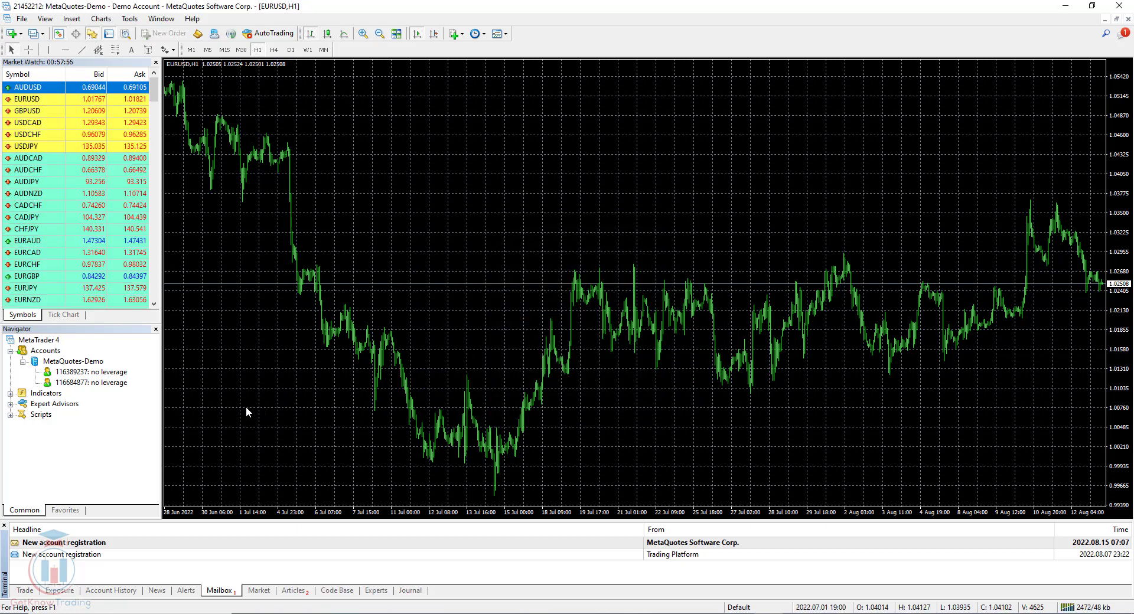
- Select the IC Markets account and scroll through its open EURUSD orders in the Trade tab
click(100, 382)
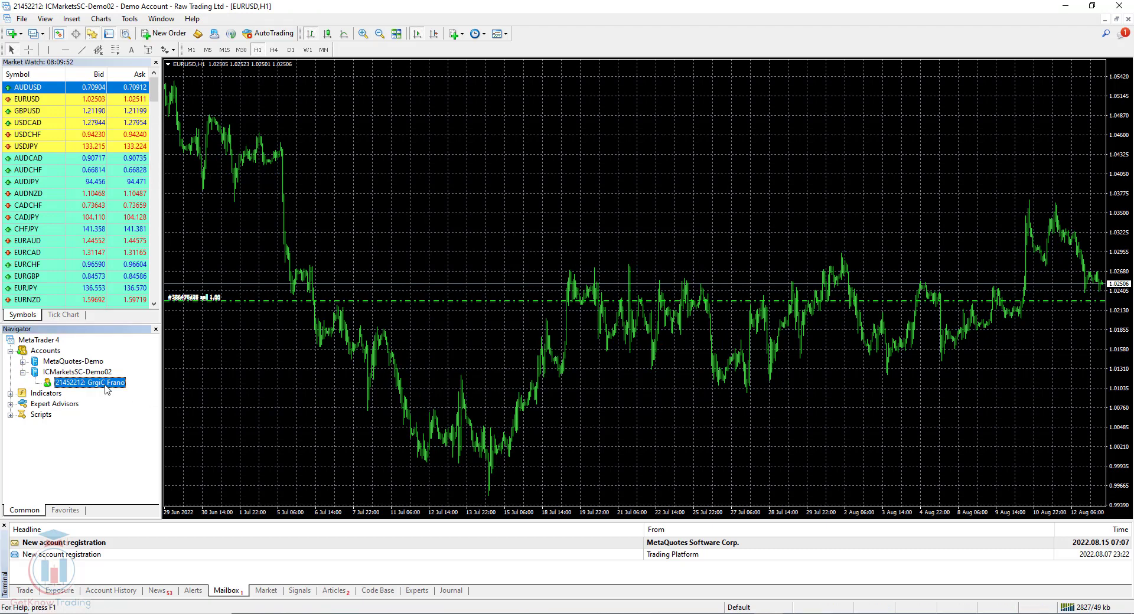
mouse_move(68, 387)
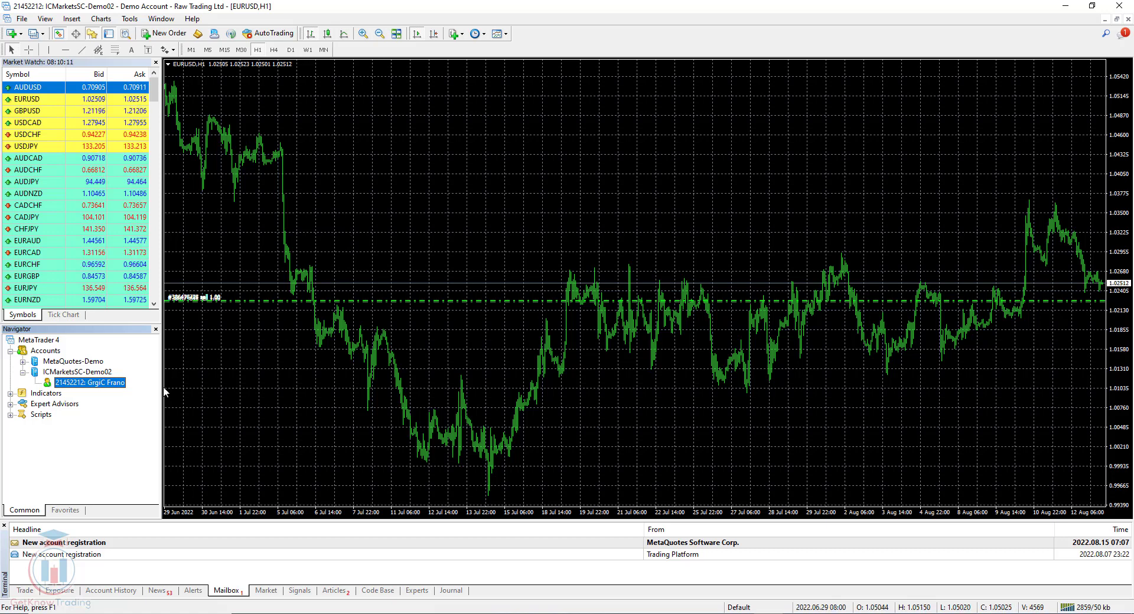
click(33, 590)
click(78, 555)
scroll(80, 558, down, 2)
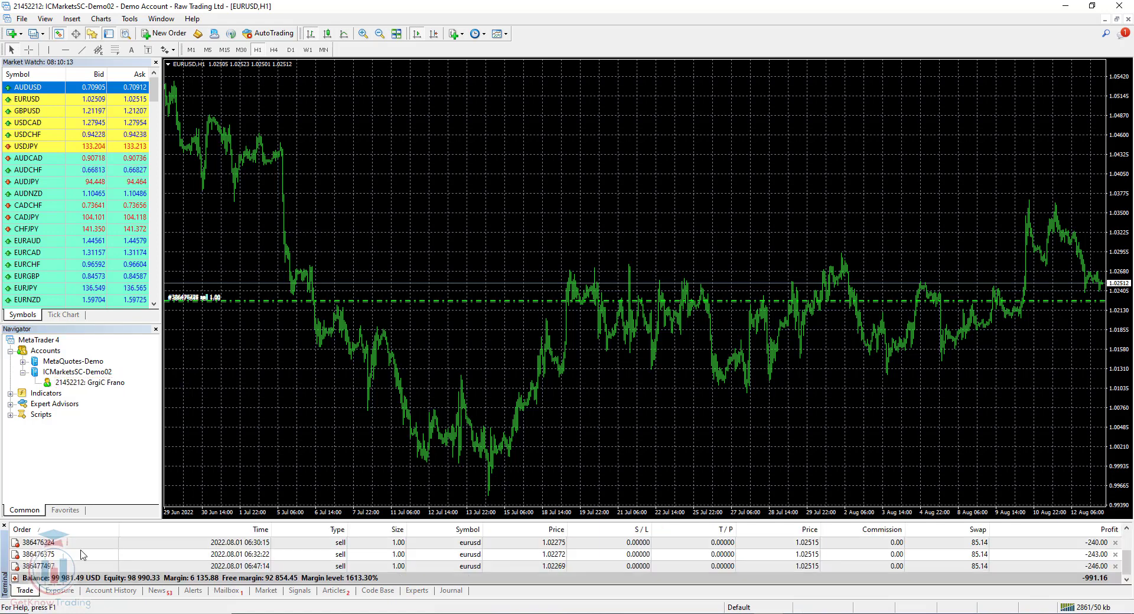
scroll(82, 555, up, 2)
scroll(82, 555, down, 1)
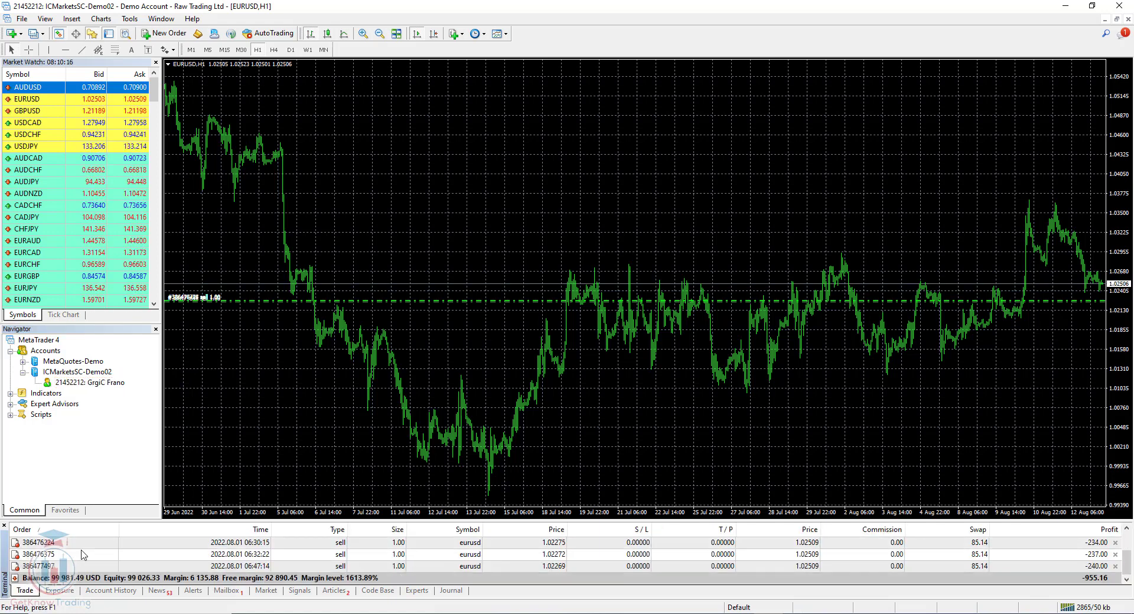
scroll(88, 558, up, 1)
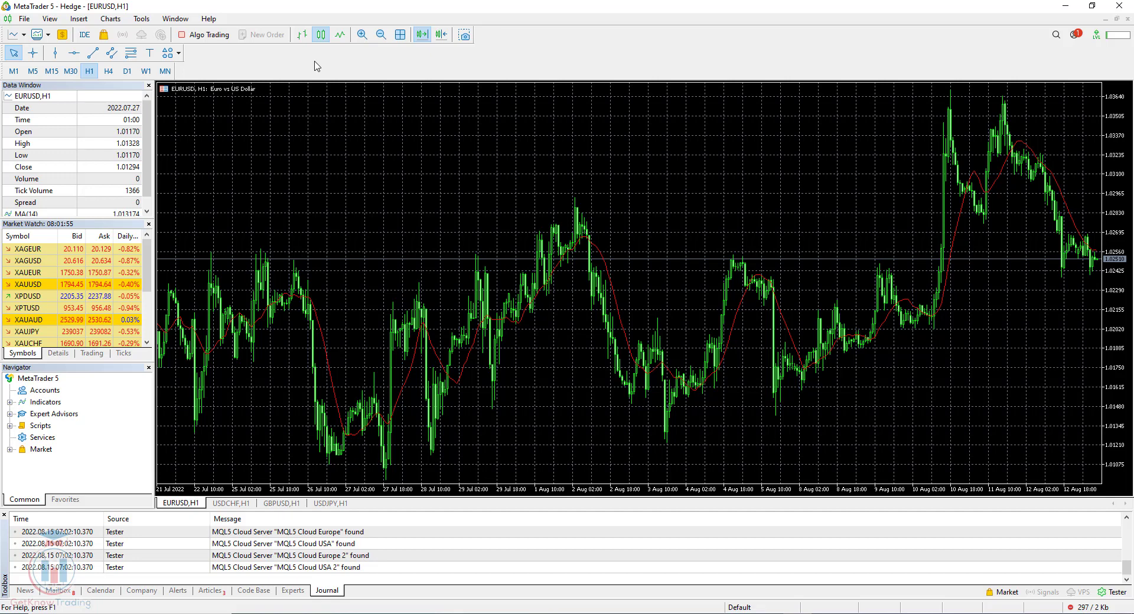
- Open File > Open an Account, search for MetaQuotes, and continue with MetaQuotes Software Corp
click(27, 19)
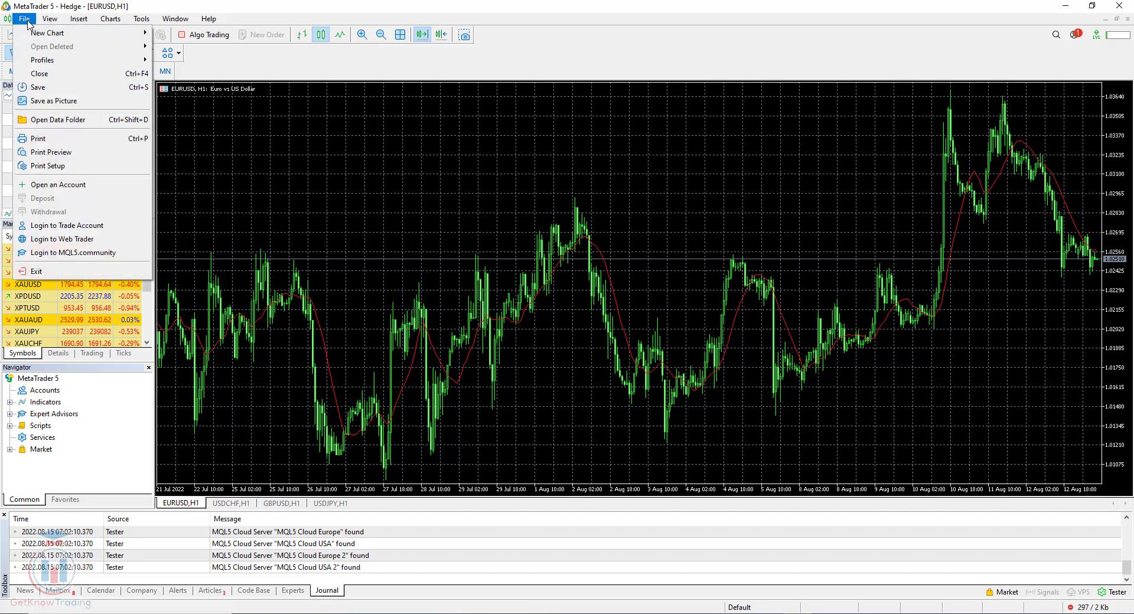
click(75, 185)
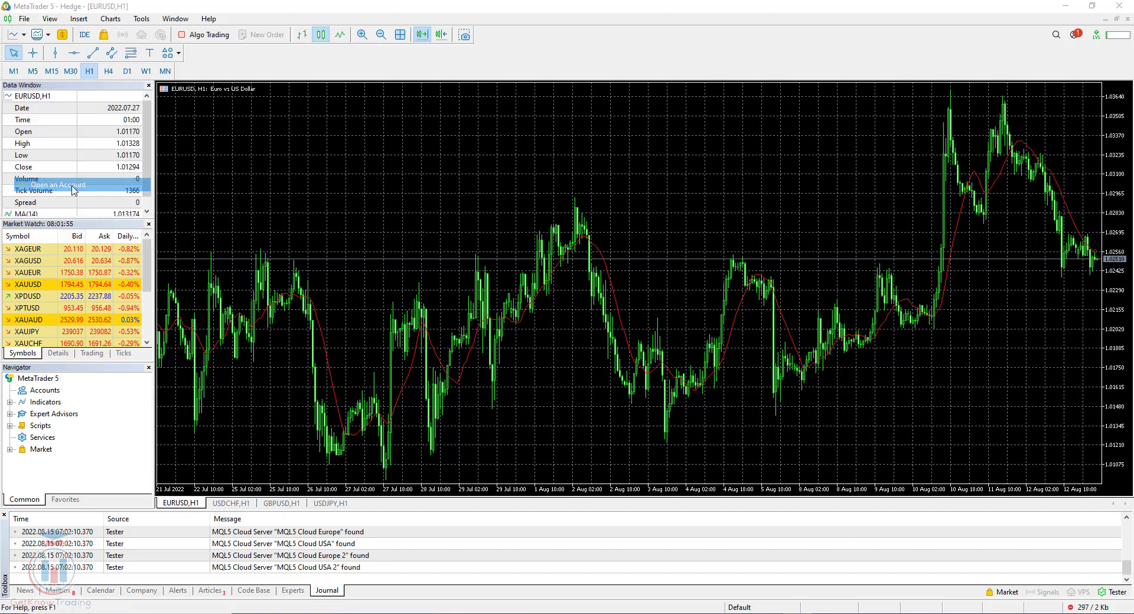
click(432, 219)
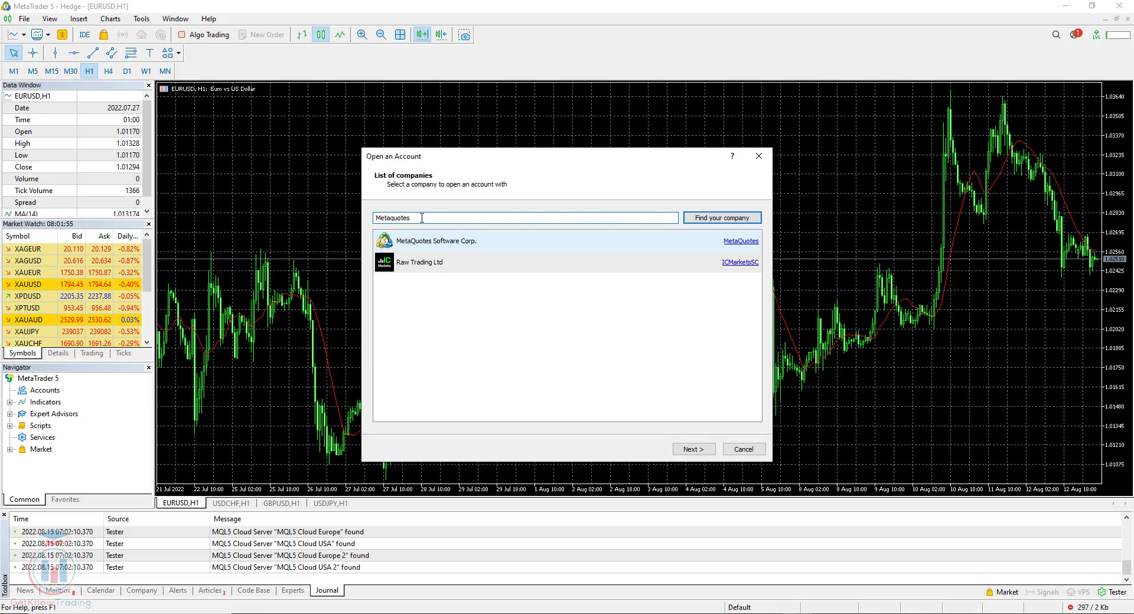
click(723, 219)
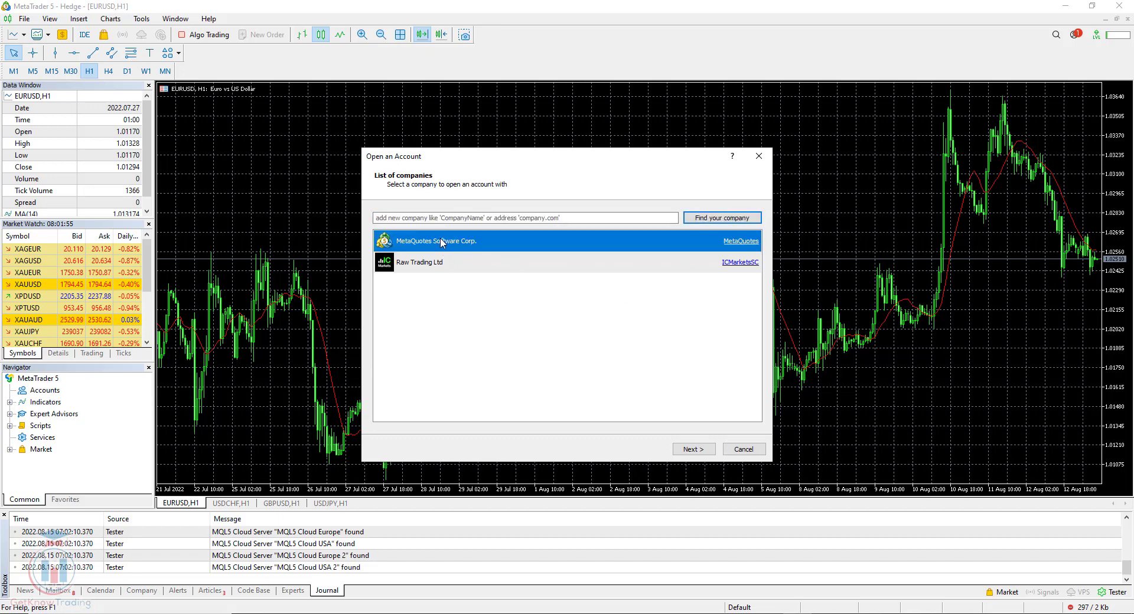
click(693, 450)
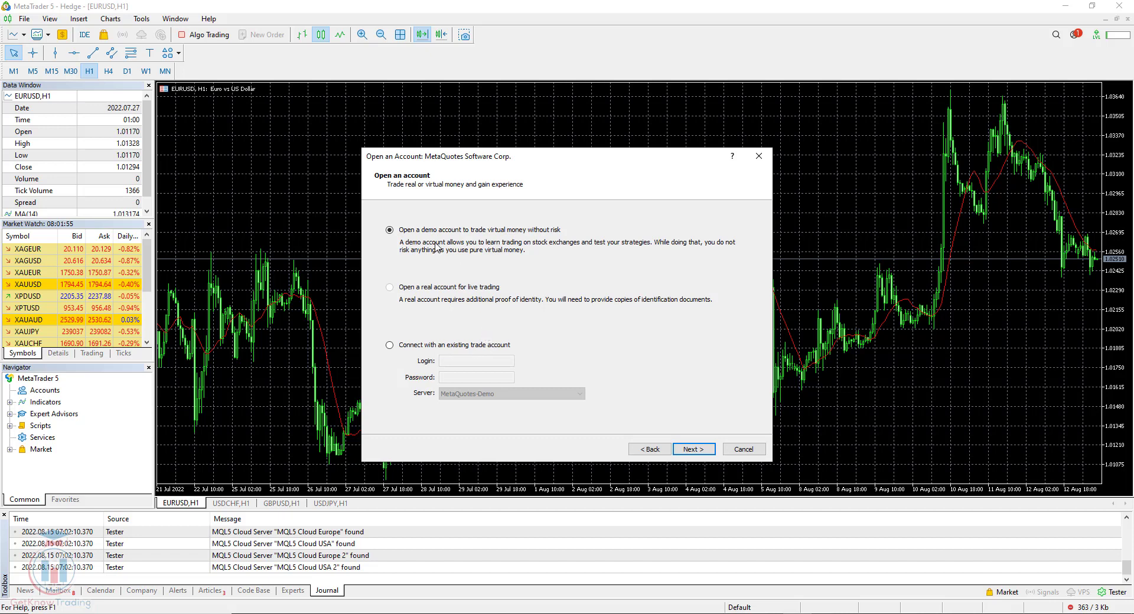
- Register a Forex Hedged USD demo with 100000 deposit and 1:100 leverage, accepting the terms
click(675, 454)
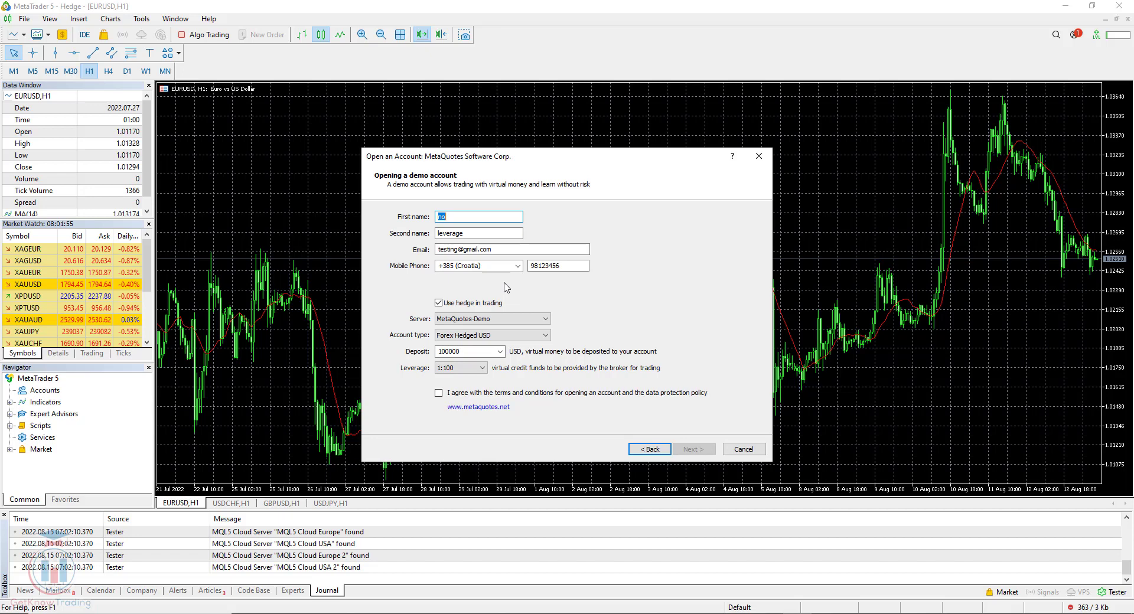
click(439, 392)
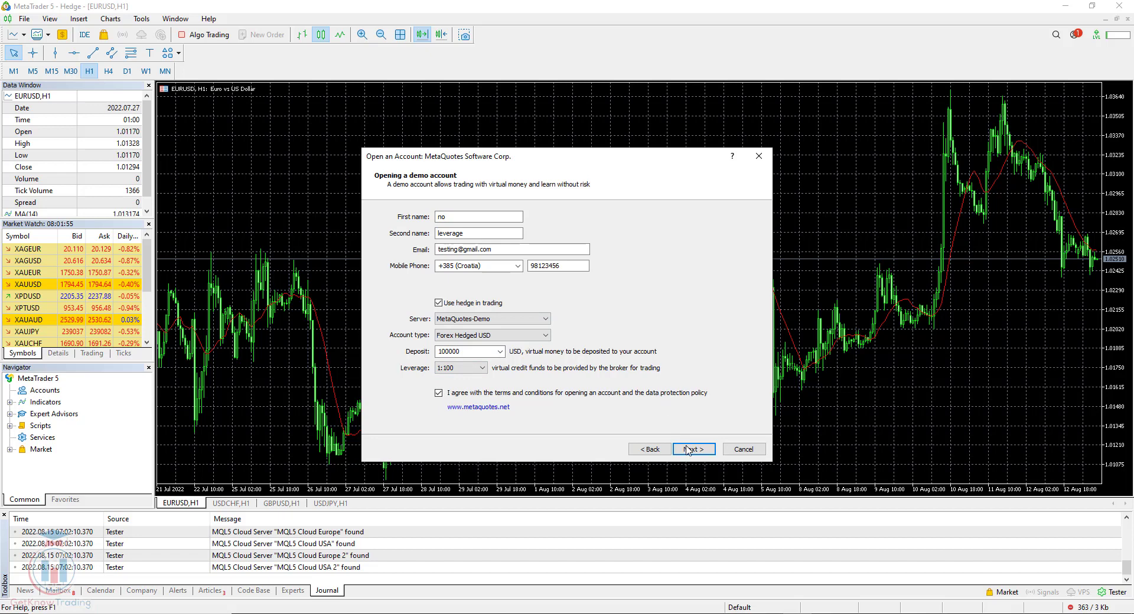
click(692, 450)
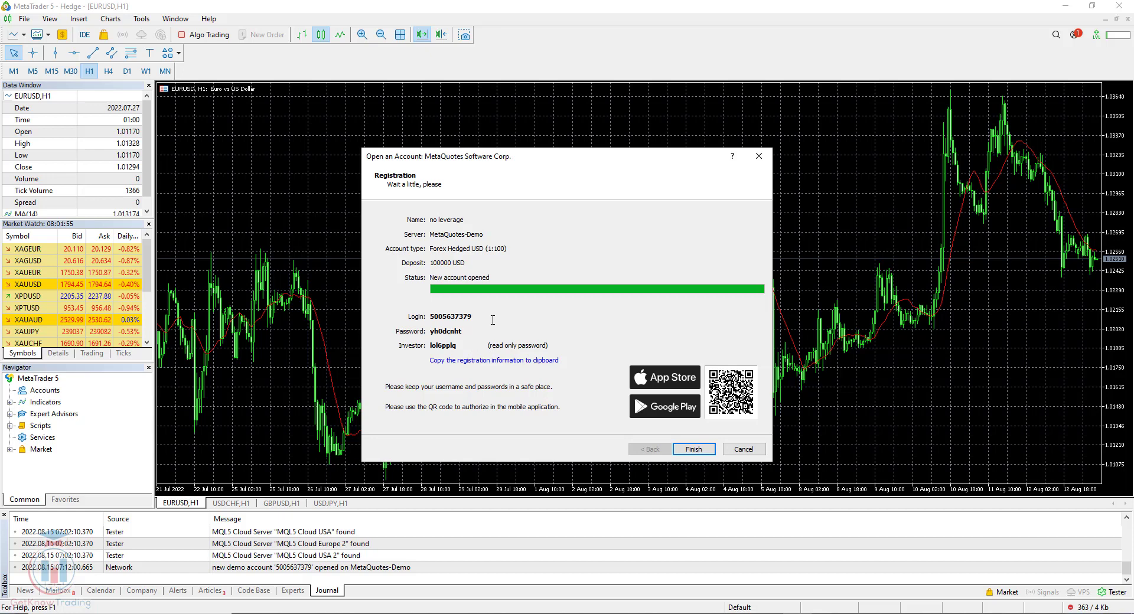
click(693, 449)
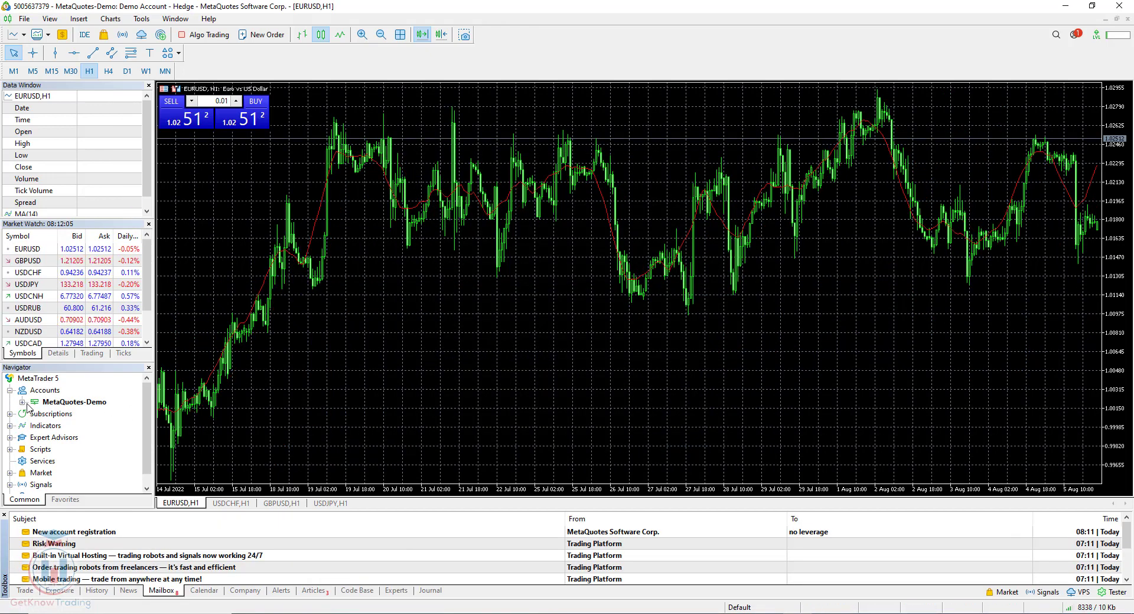
- Select the new account and its MetaQuotes-Demo server entry in Navigator, then open the File menu
click(78, 413)
click(68, 404)
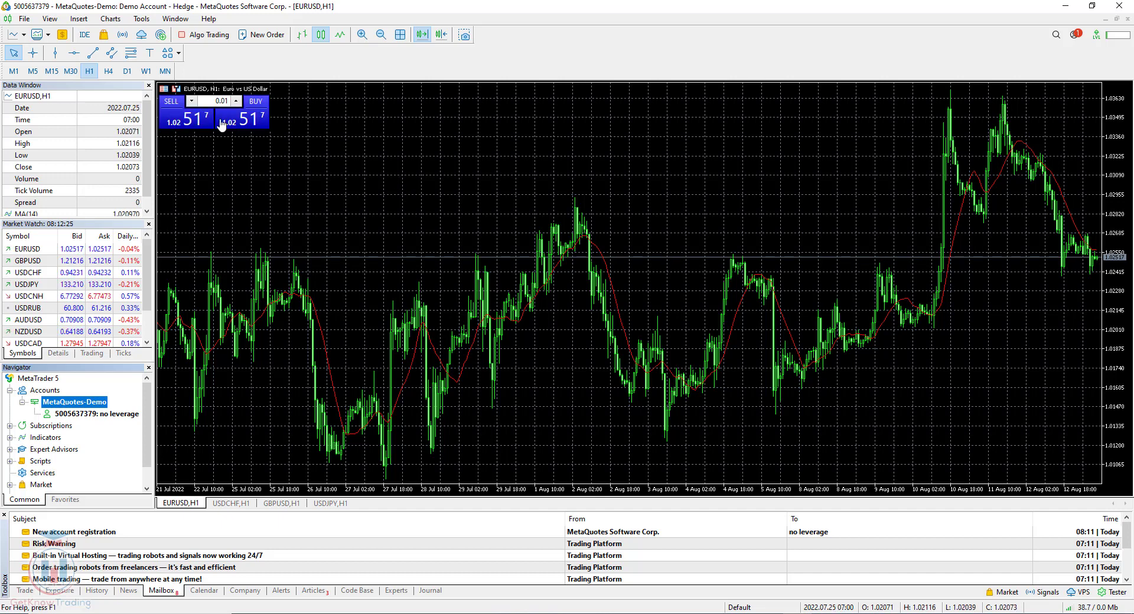
click(22, 20)
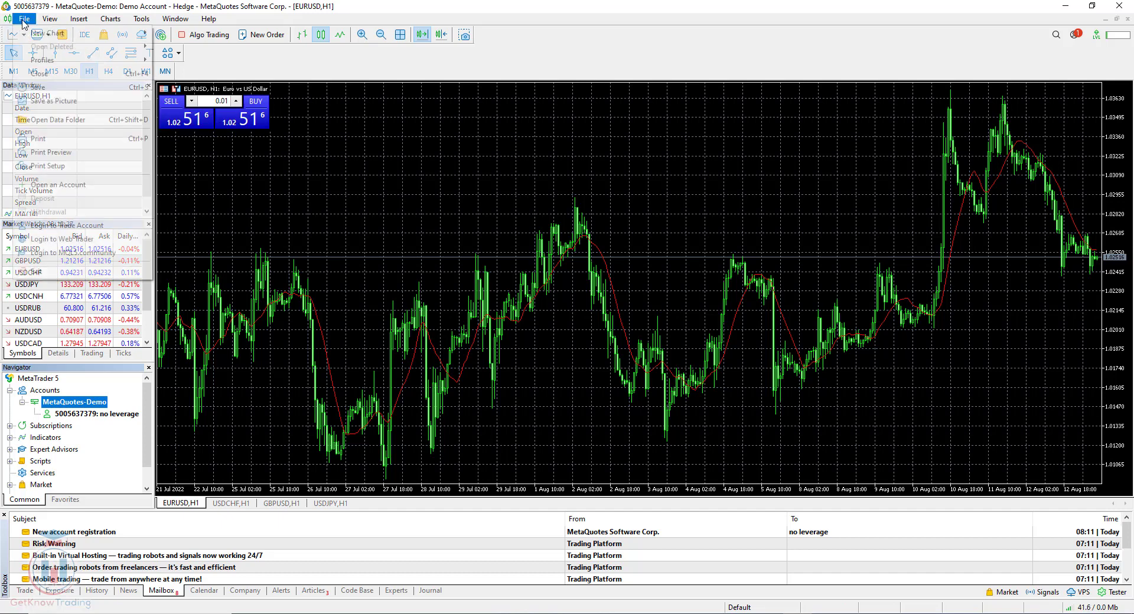
- Start another Open an Account wizard and pick Raw Trading Ltd as the broker company
click(85, 186)
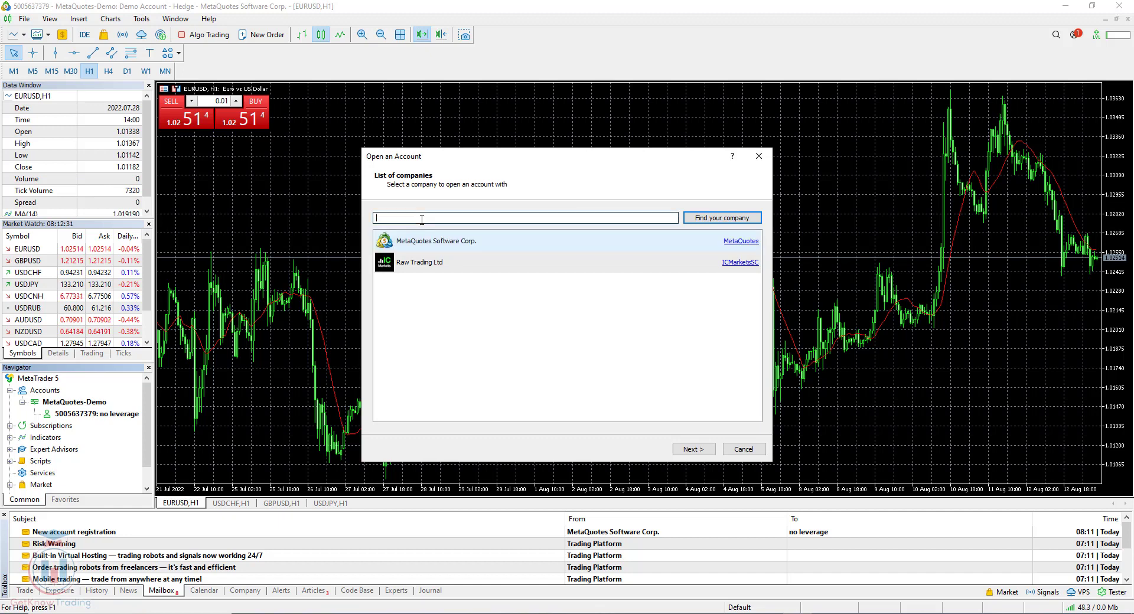
click(426, 273)
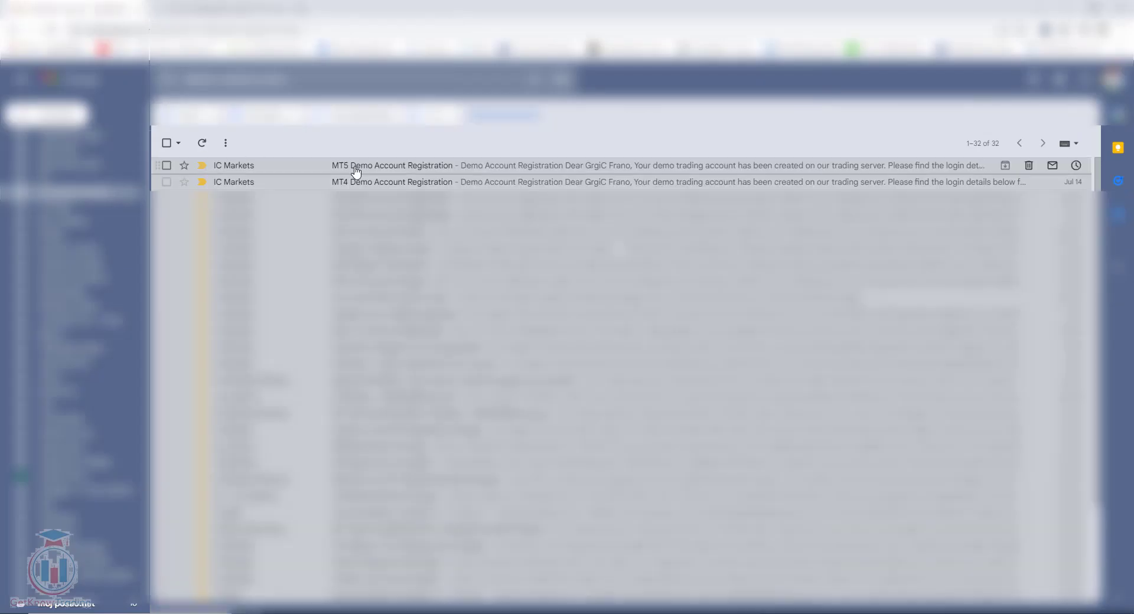
- Copy the ICMarketsSC-Demo server name from the IC Markets registration e-mail, then return to MetaTrader 5
click(354, 173)
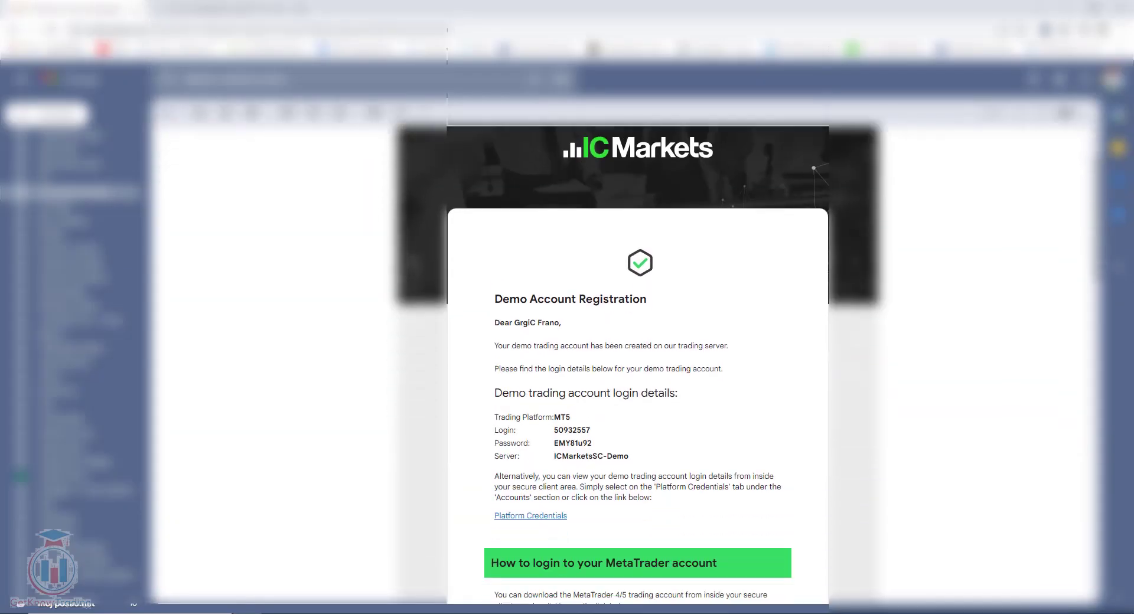
scroll(638, 354, down, 3)
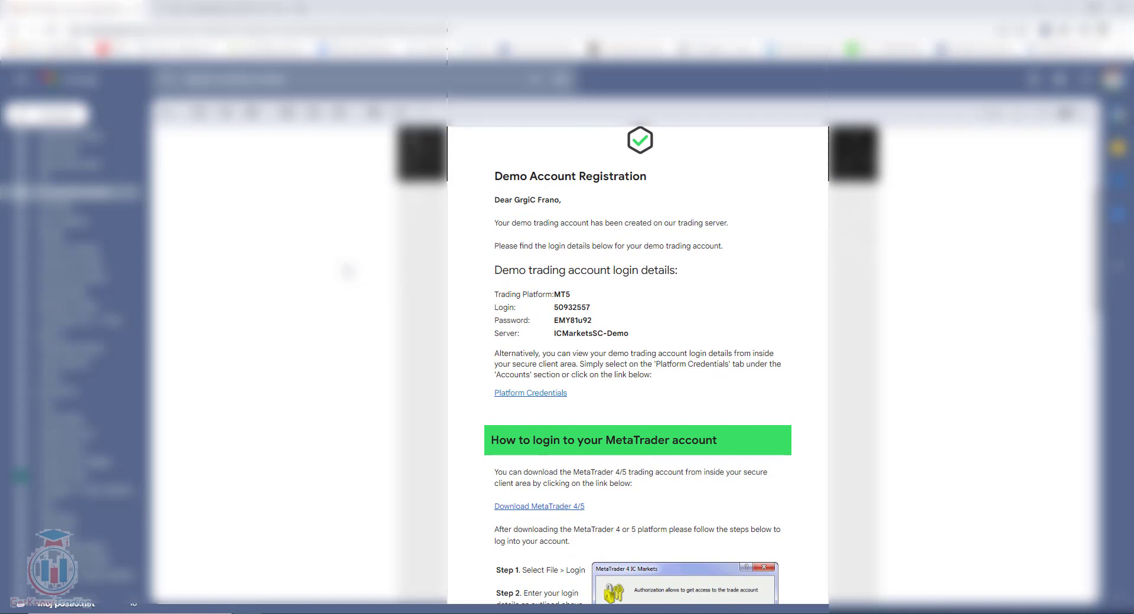
drag(494, 295, 578, 300)
drag(499, 307, 520, 334)
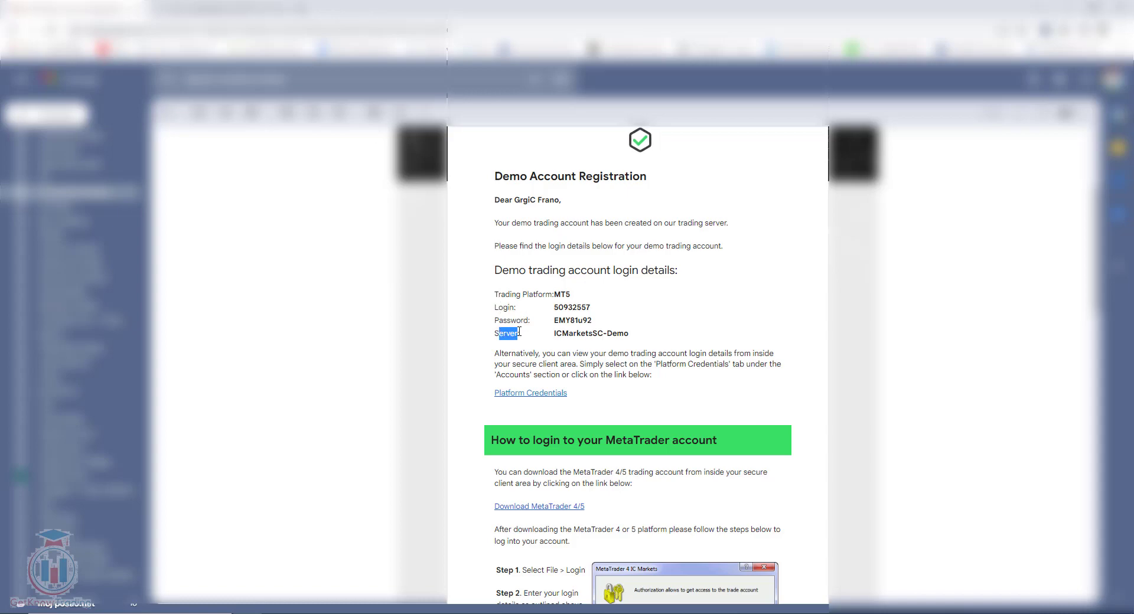
click(611, 349)
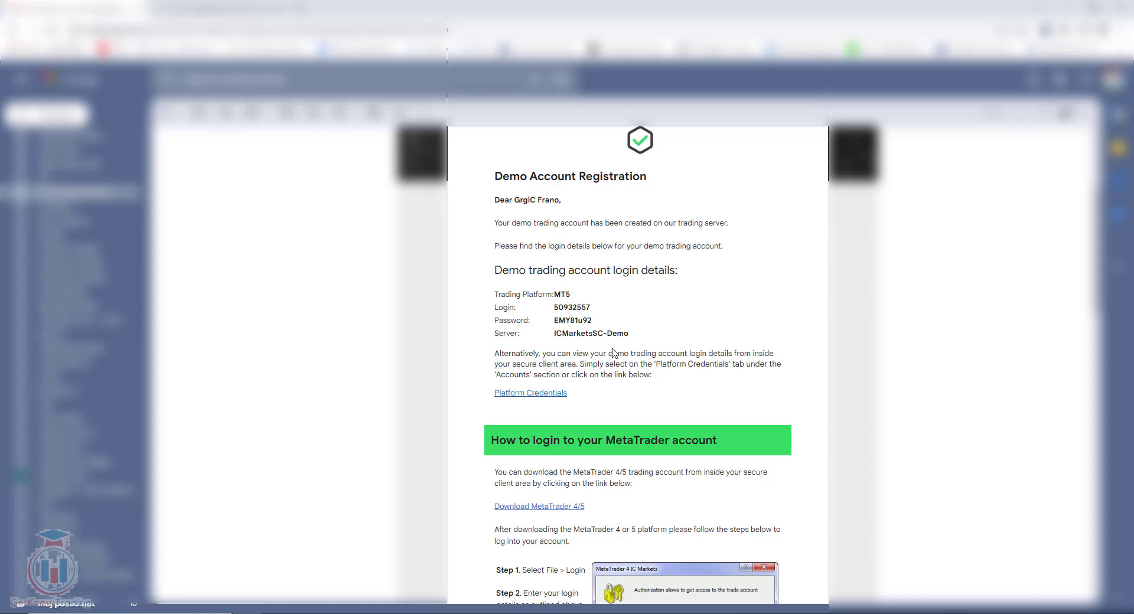
drag(630, 334, 555, 337)
key(ctrl+c)
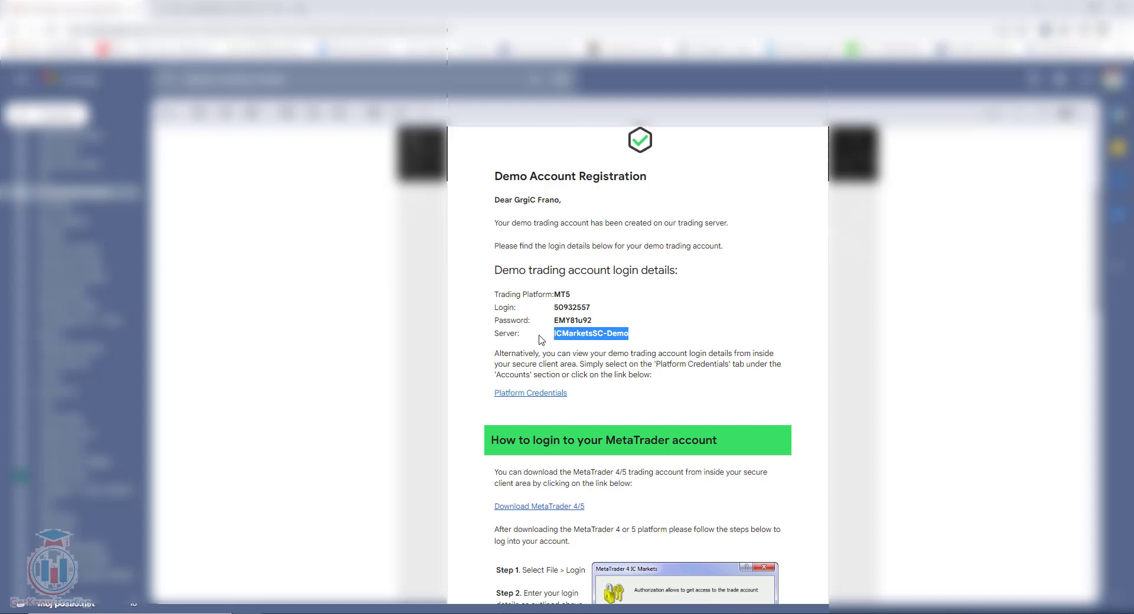
key(alt+Tab)
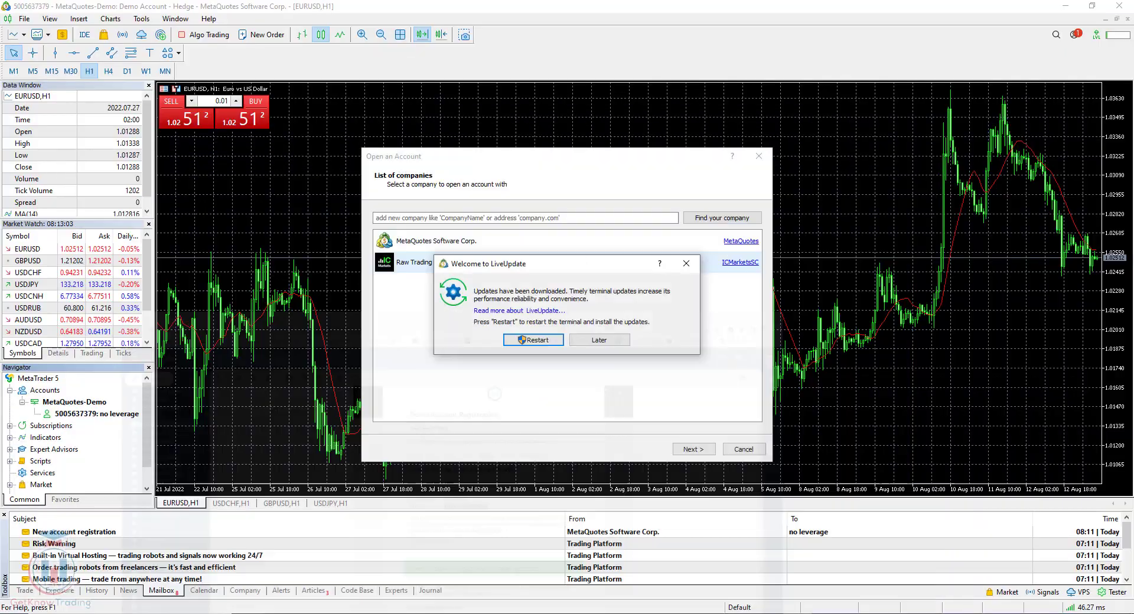
- Postpone LiveUpdate, search the companies for ICMarketsSC-Demo, select Raw Trading Ltd and continue
click(599, 341)
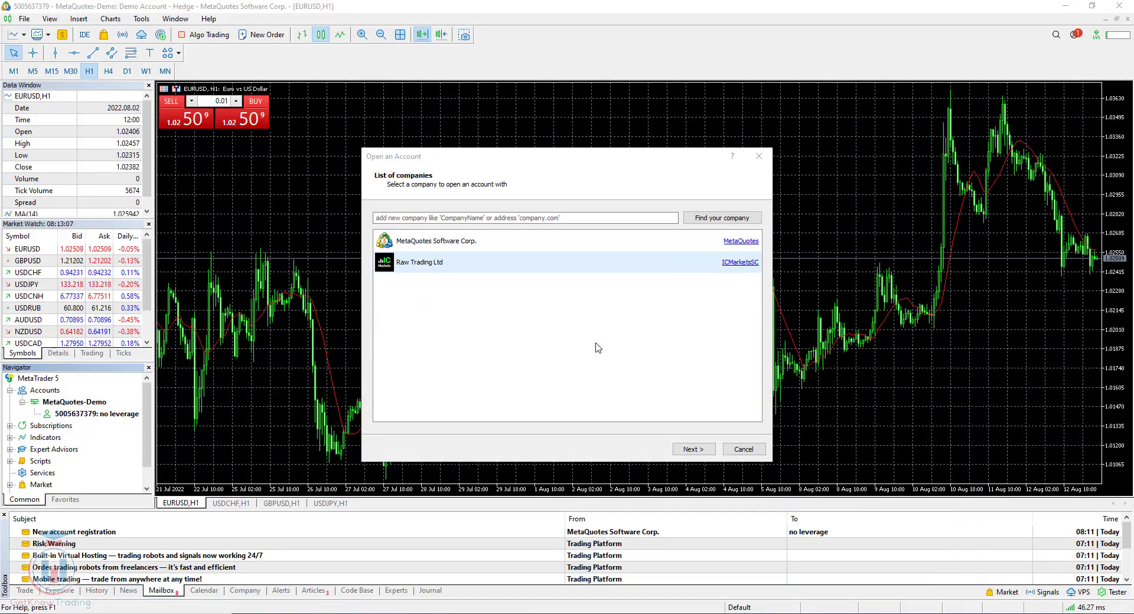
click(439, 218)
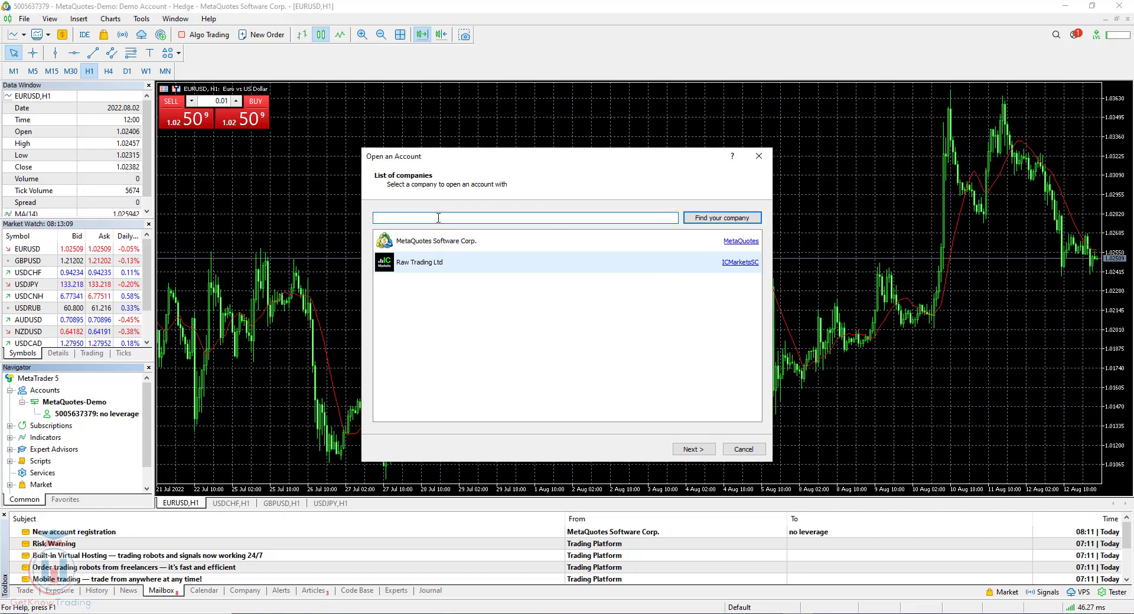
key(ctrl+v)
drag(405, 218, 337, 231)
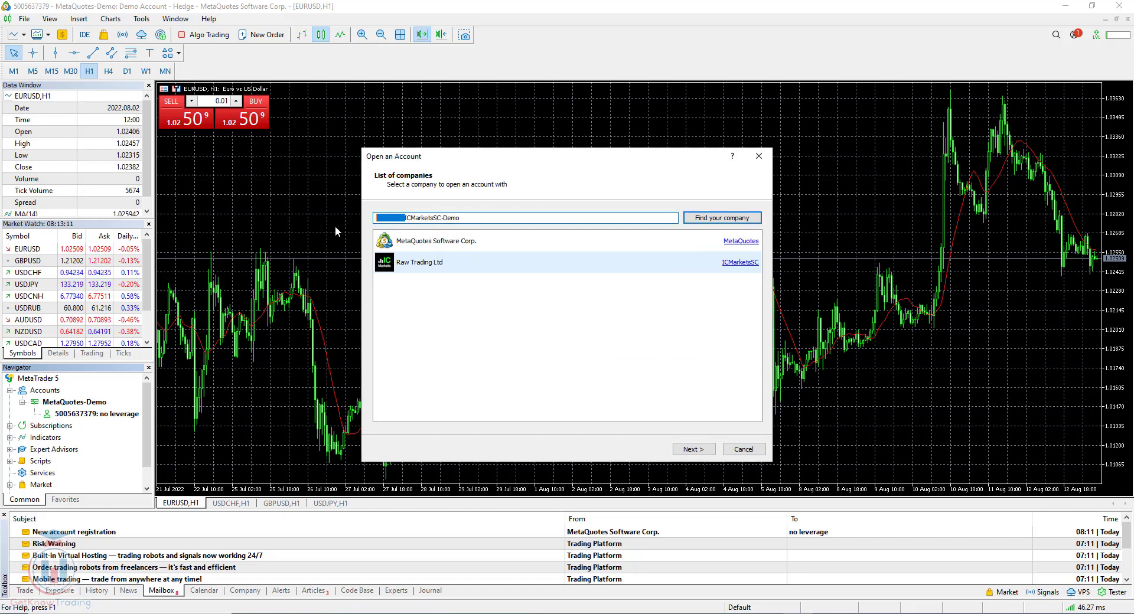
key(BackSpace)
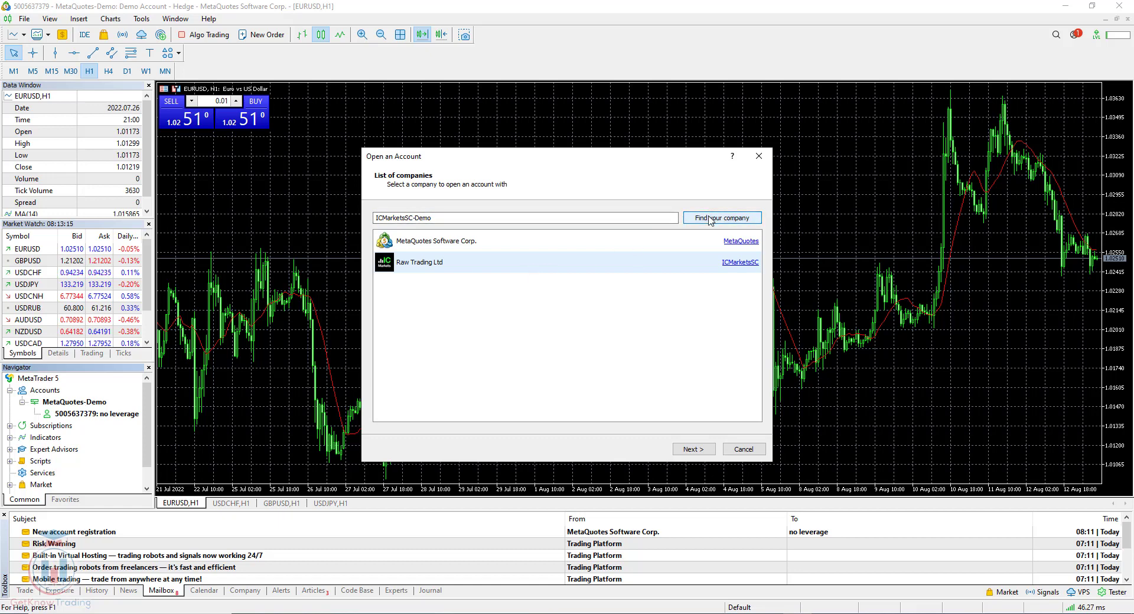
click(438, 265)
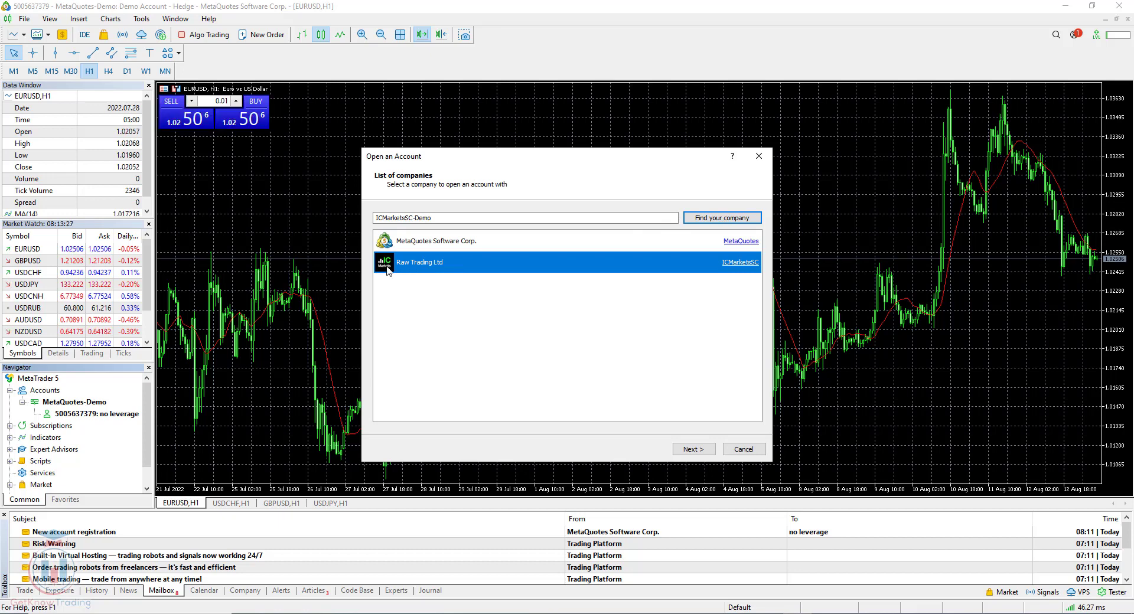
click(695, 448)
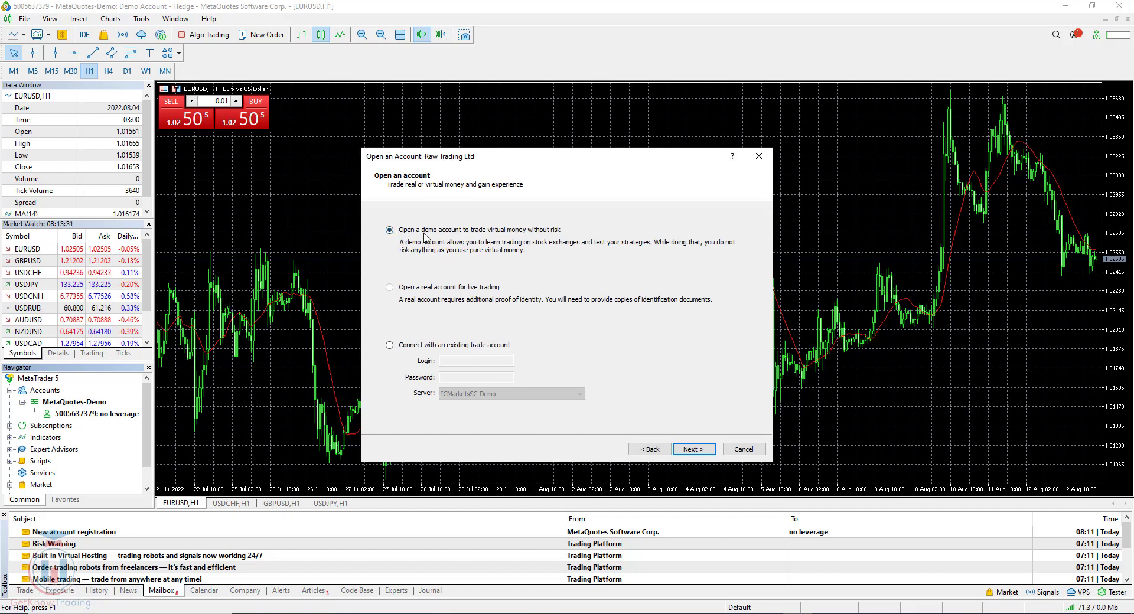
- Choose to connect an existing trade account, keeping ICMarketsSC-Demo as the server
click(390, 346)
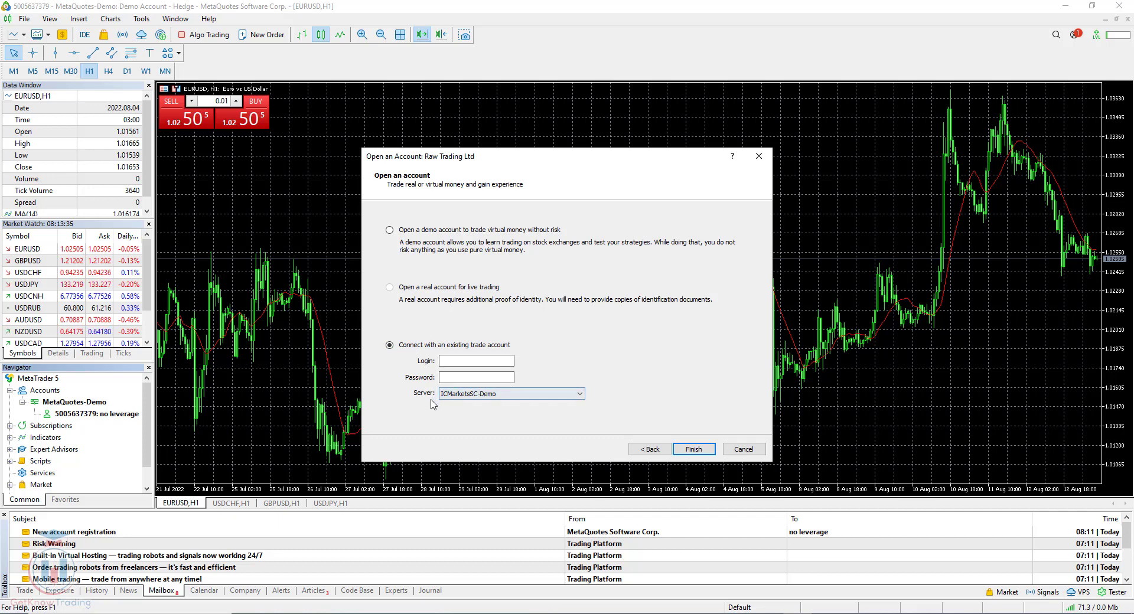
click(520, 400)
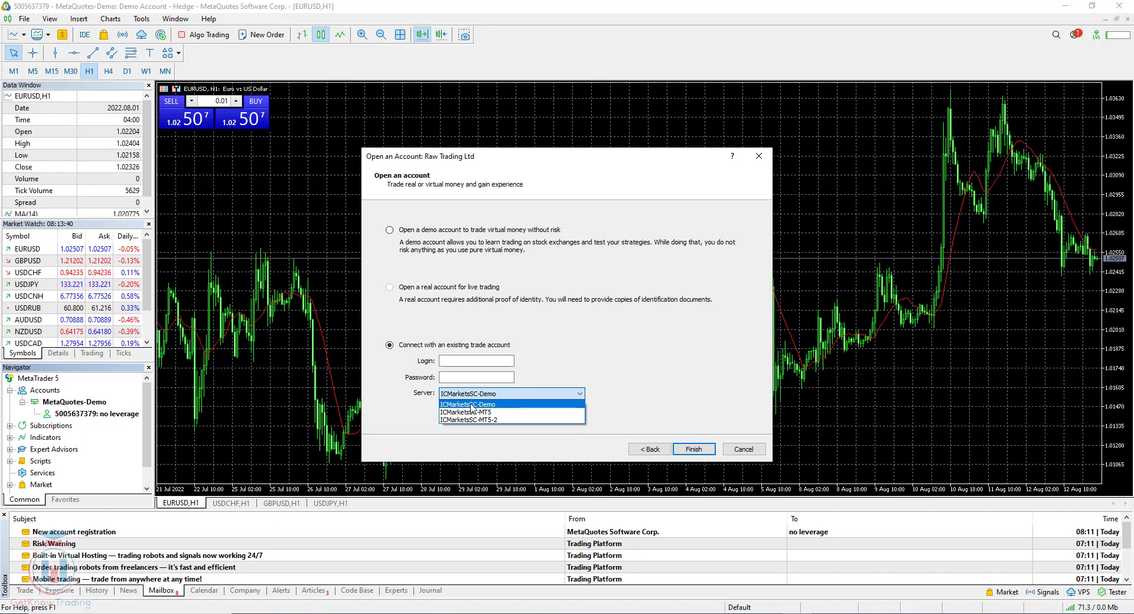
click(579, 393)
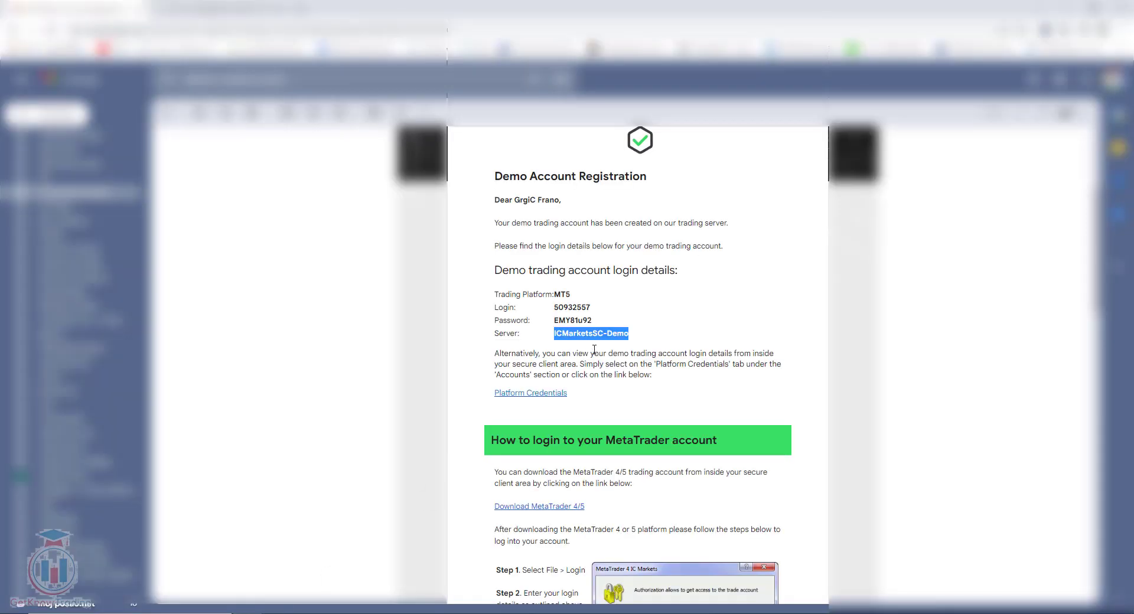
drag(629, 334, 552, 338)
- Paste the e-mail's demo login number and password into the wizard and finish the login
click(572, 306)
double_click(573, 306)
key(ctrl+c)
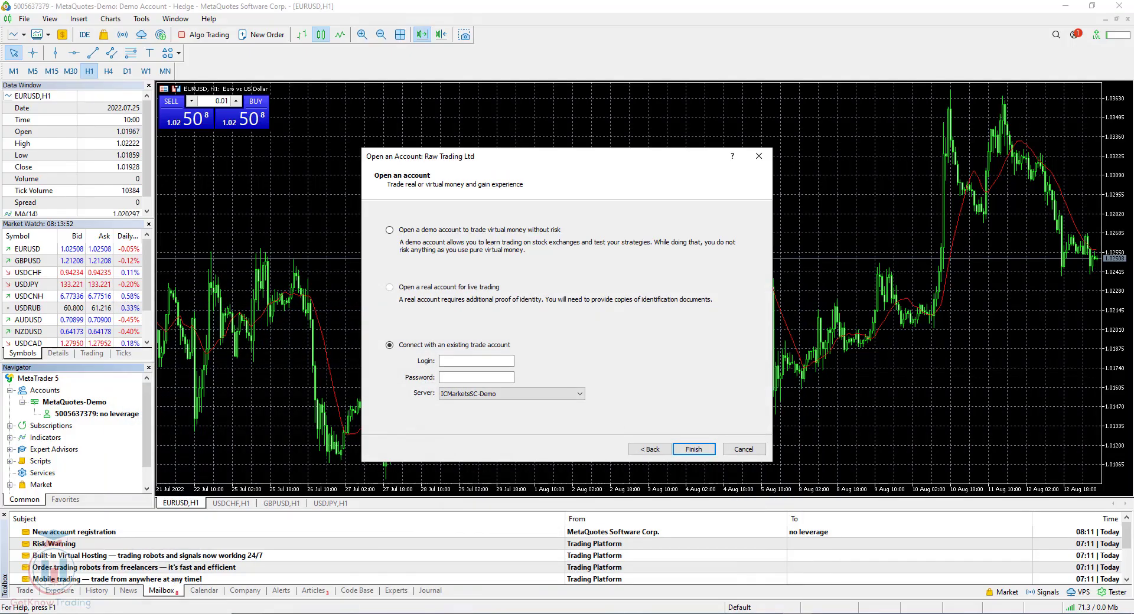
click(459, 361)
key(ctrl+v)
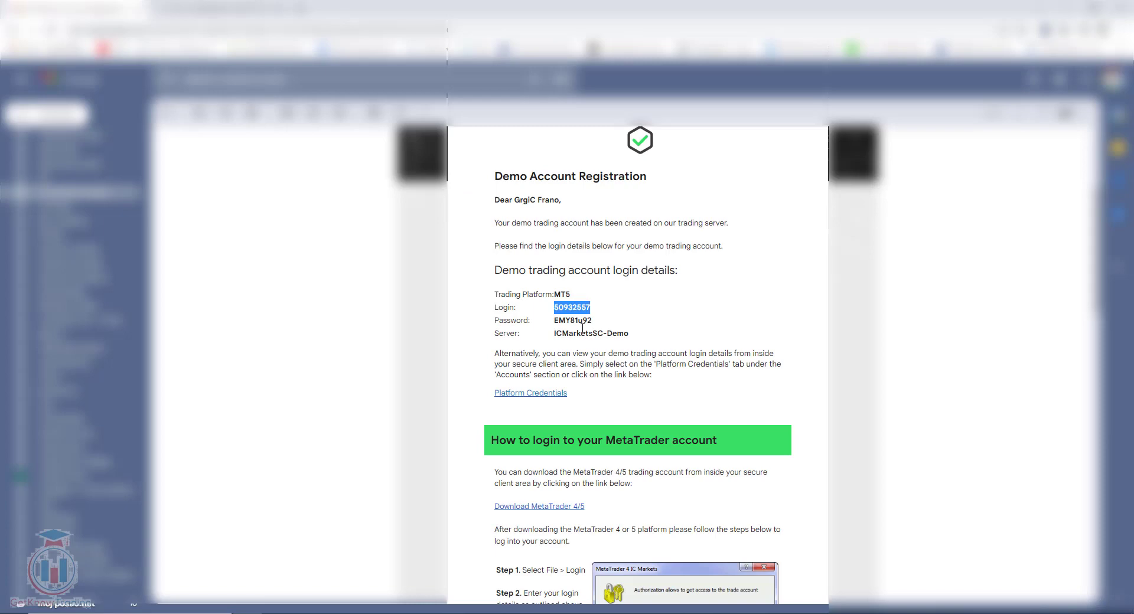
double_click(582, 322)
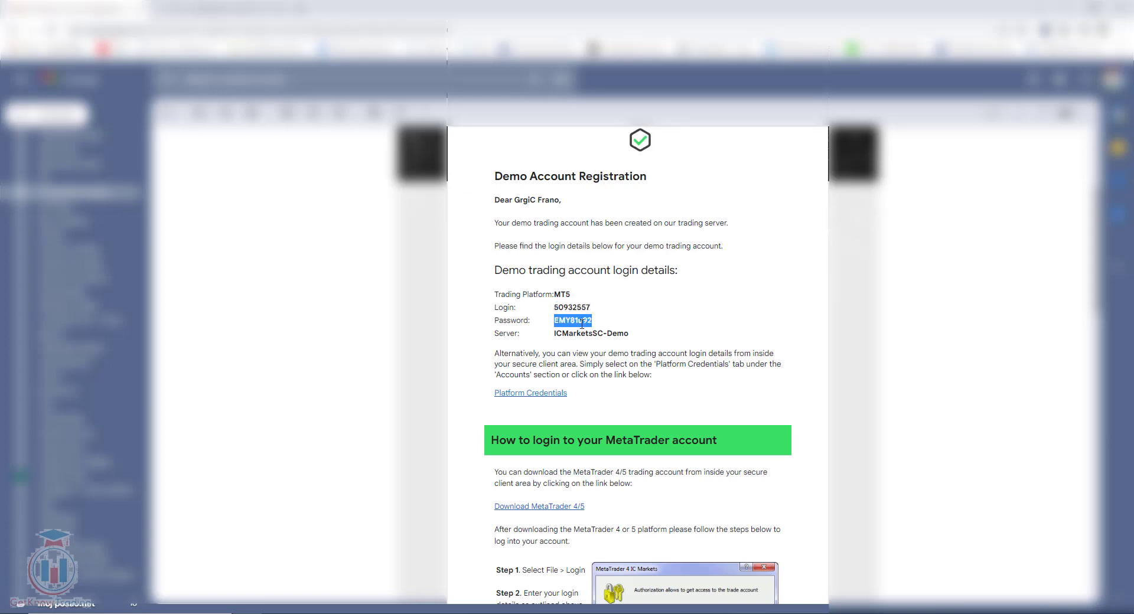
key(ctrl+v)
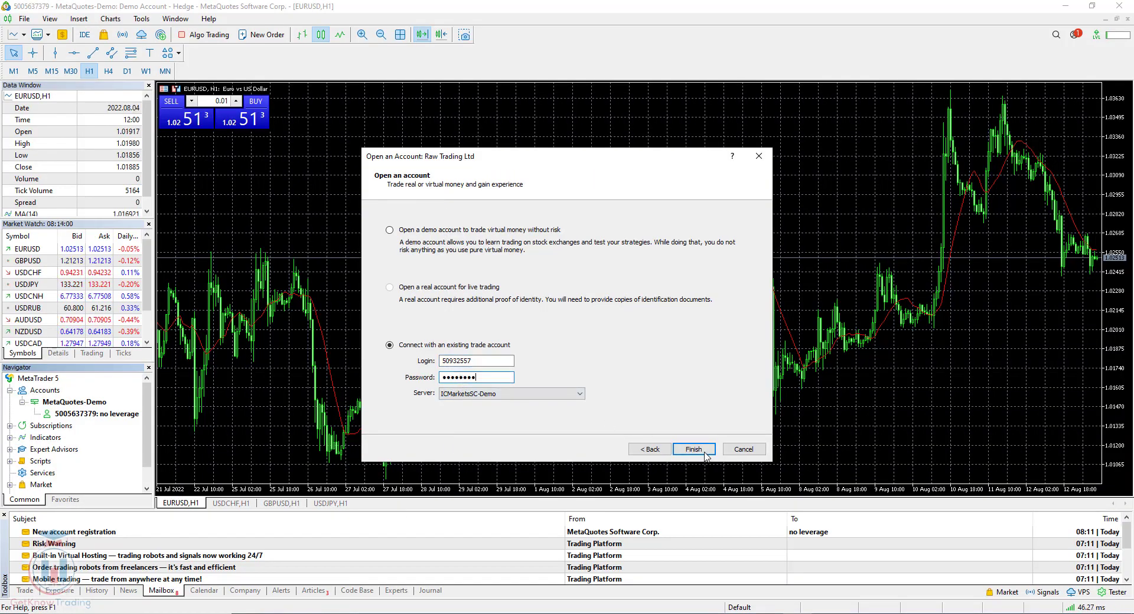
click(705, 453)
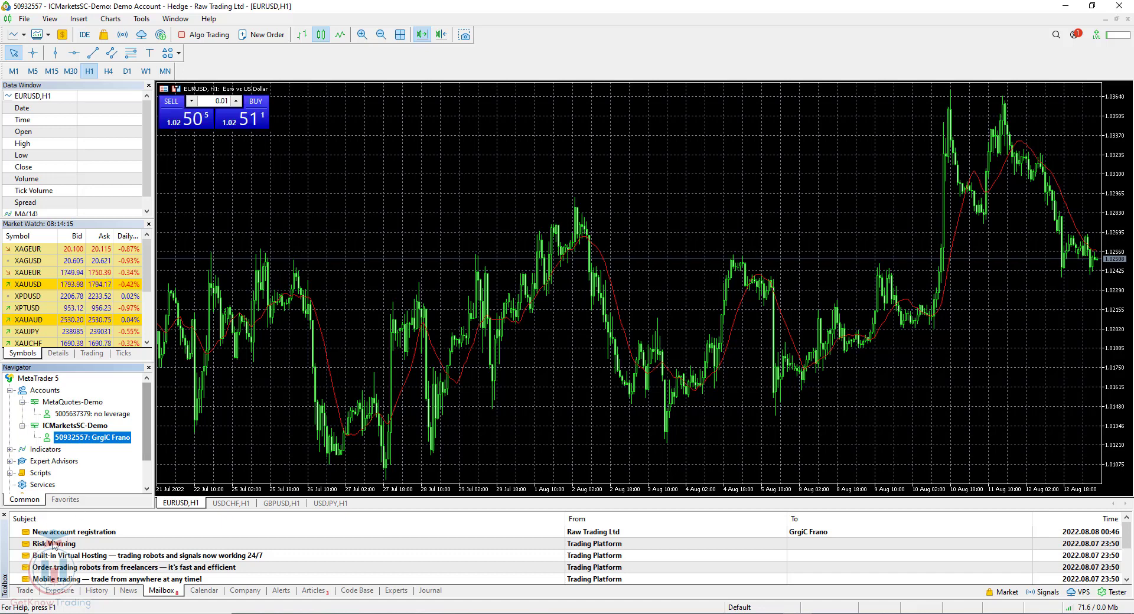
- Show the Trade tab with the ICMarketsSC-Demo account's balance and open positions
click(24, 591)
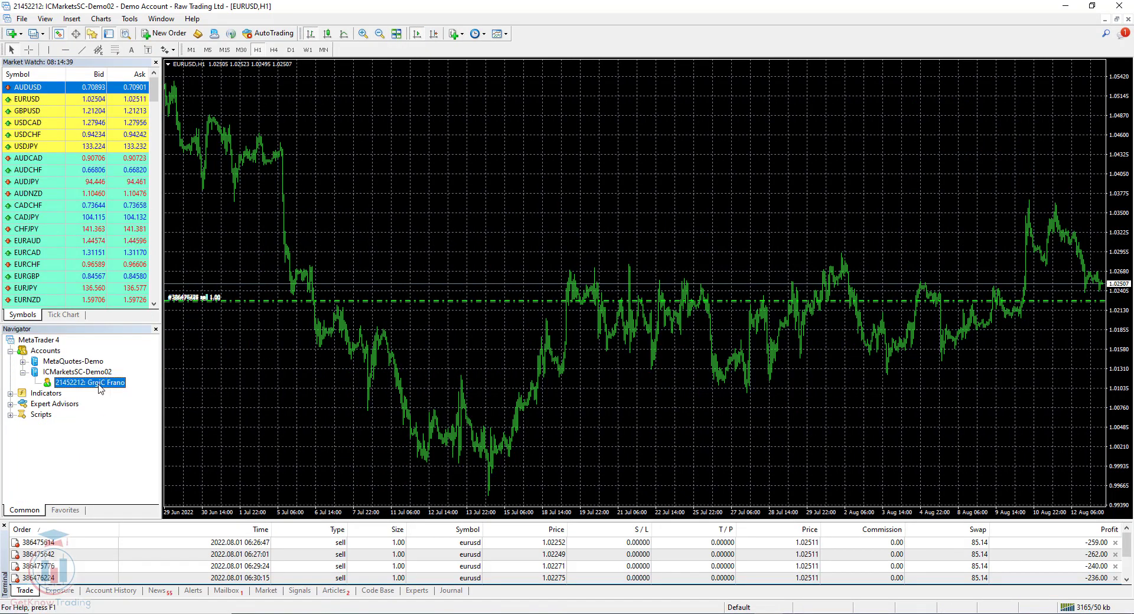
- Open the first 'New account registration' message in the Terminal's Mailbox
click(231, 592)
double_click(170, 543)
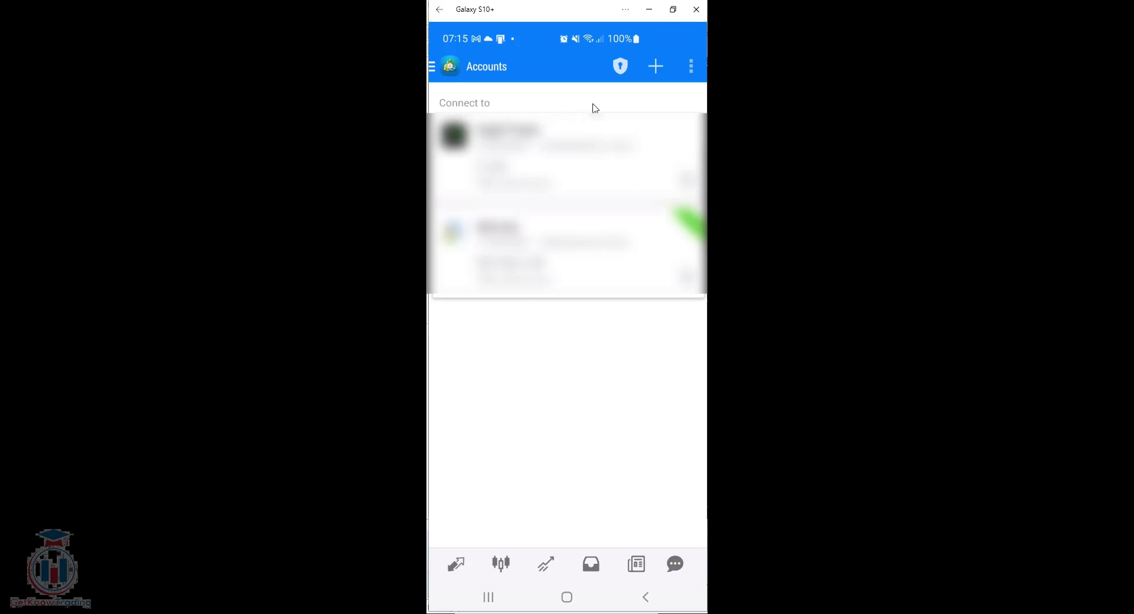
- On mobile, start logging in to an existing account and search the brokers for 'Metaquote'
click(656, 66)
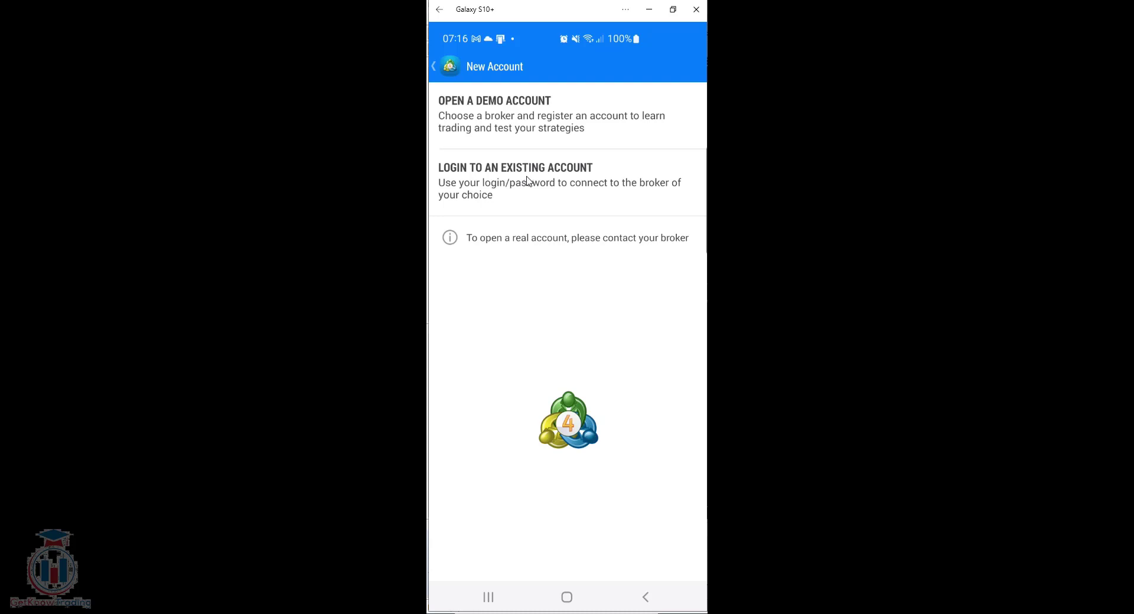
click(527, 181)
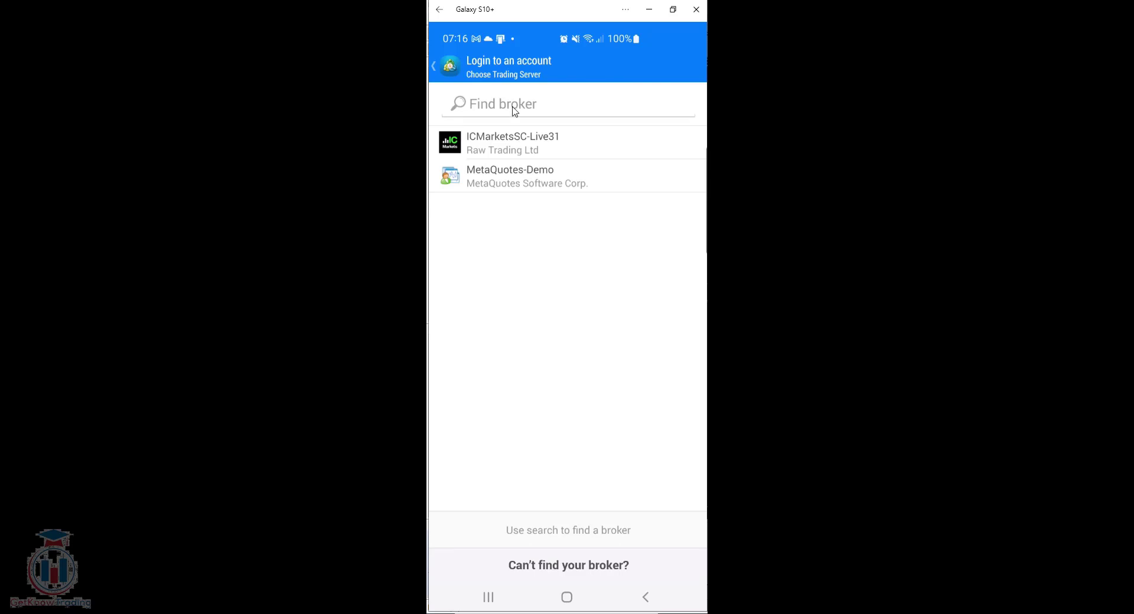
click(511, 180)
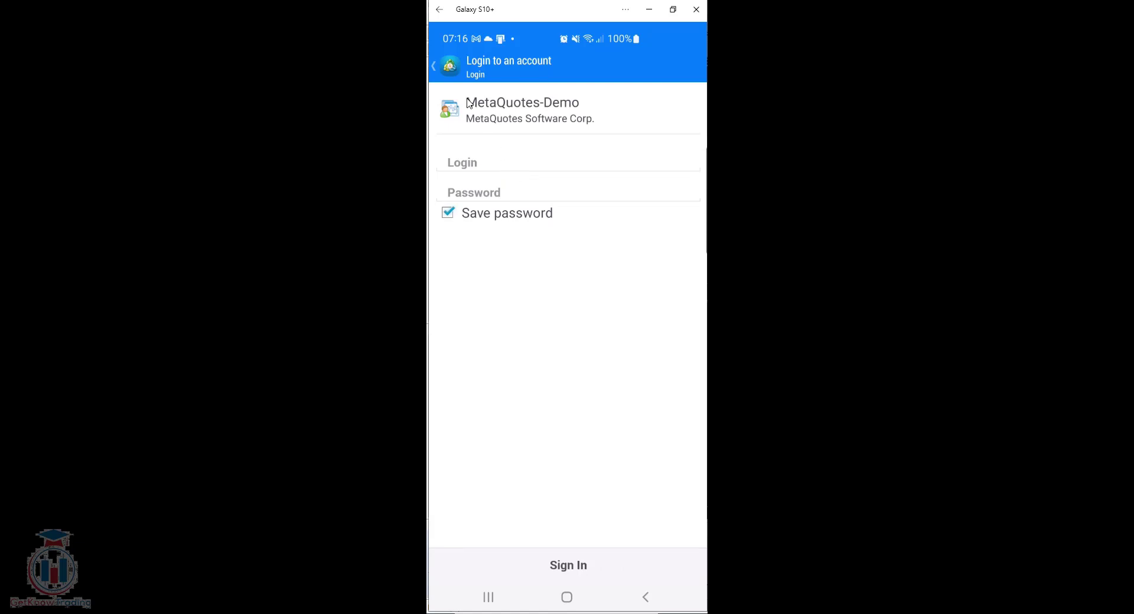
click(433, 66)
click(503, 106)
text(M)
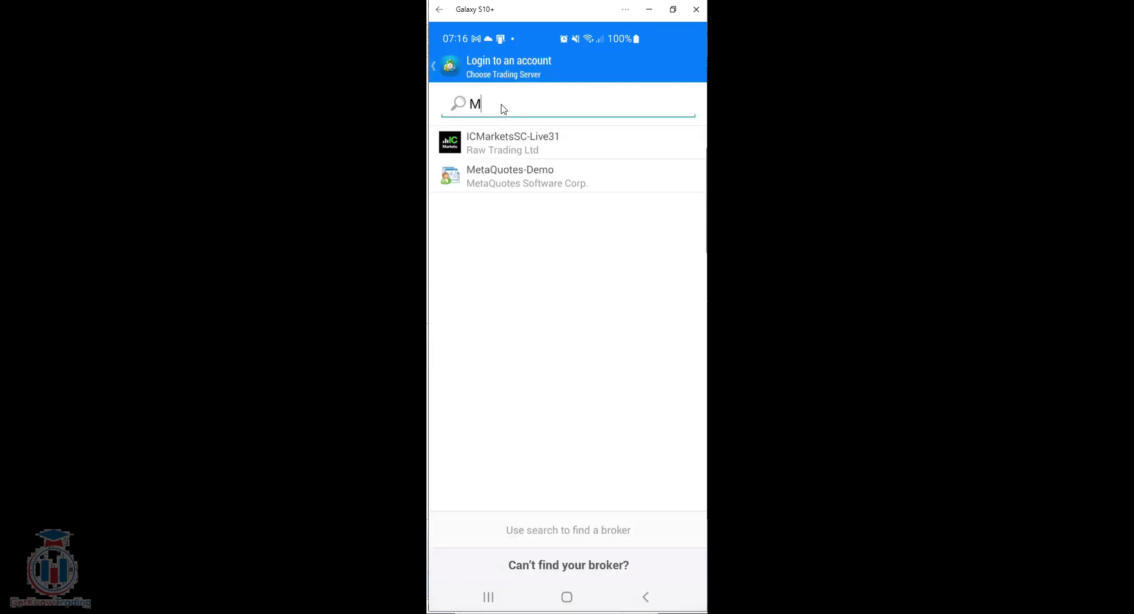
text(etaquote)
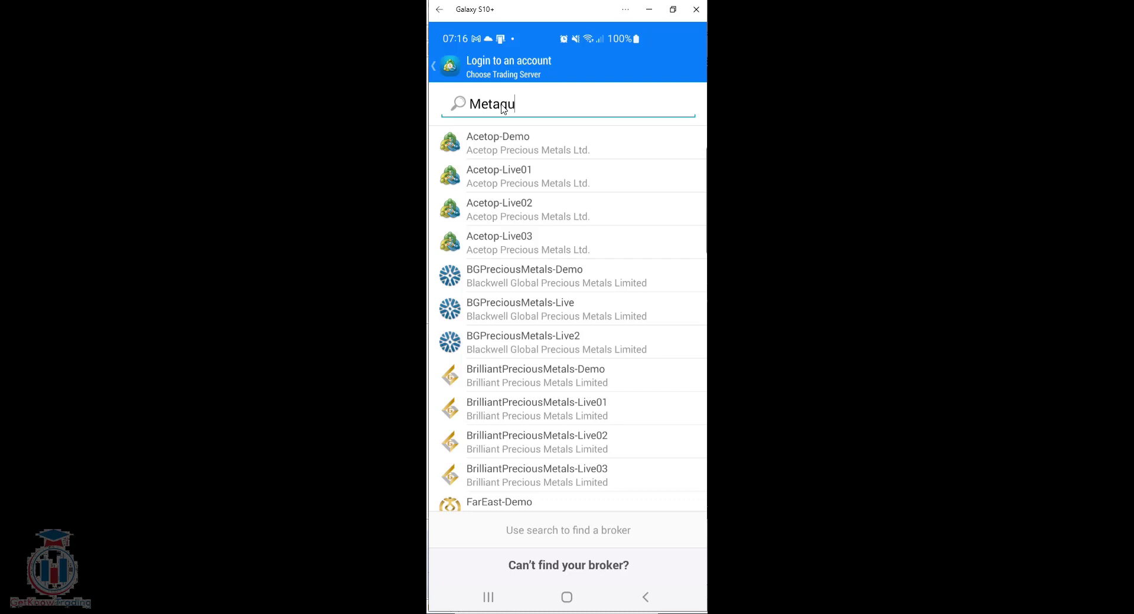